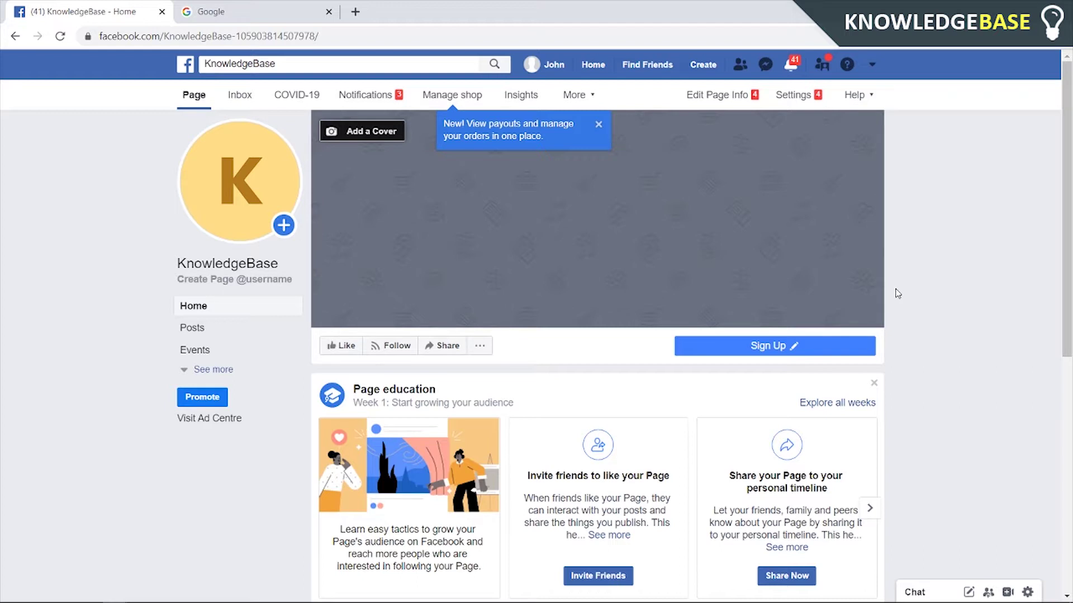
- Close the blue 'New! View payouts' tooltip above the Facebook cover area
click(598, 124)
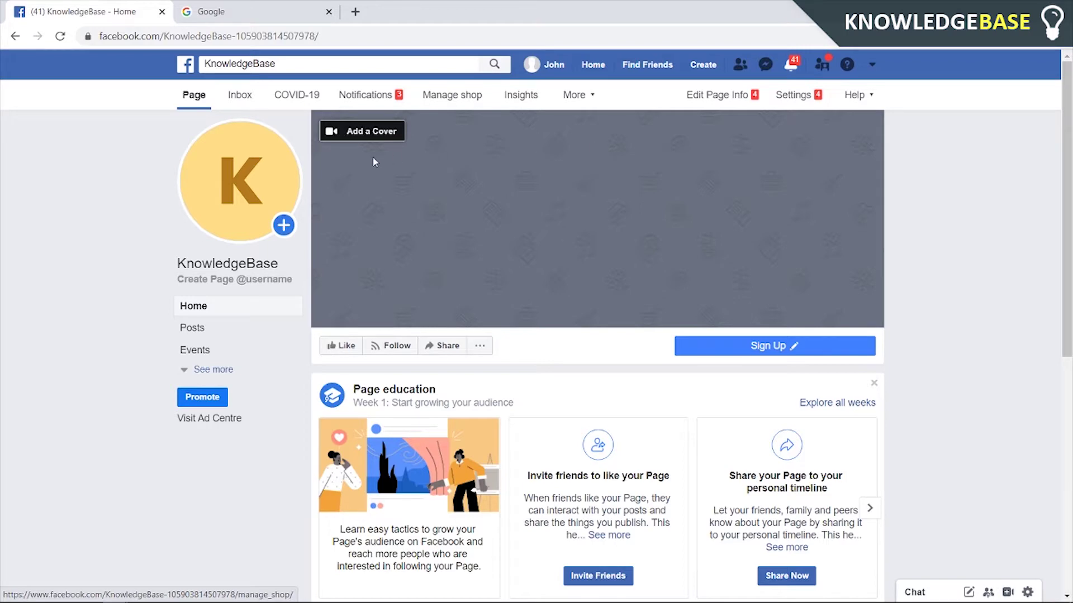
- Search Google for 'canva' and open the Canva result
click(310, 13)
text(can)
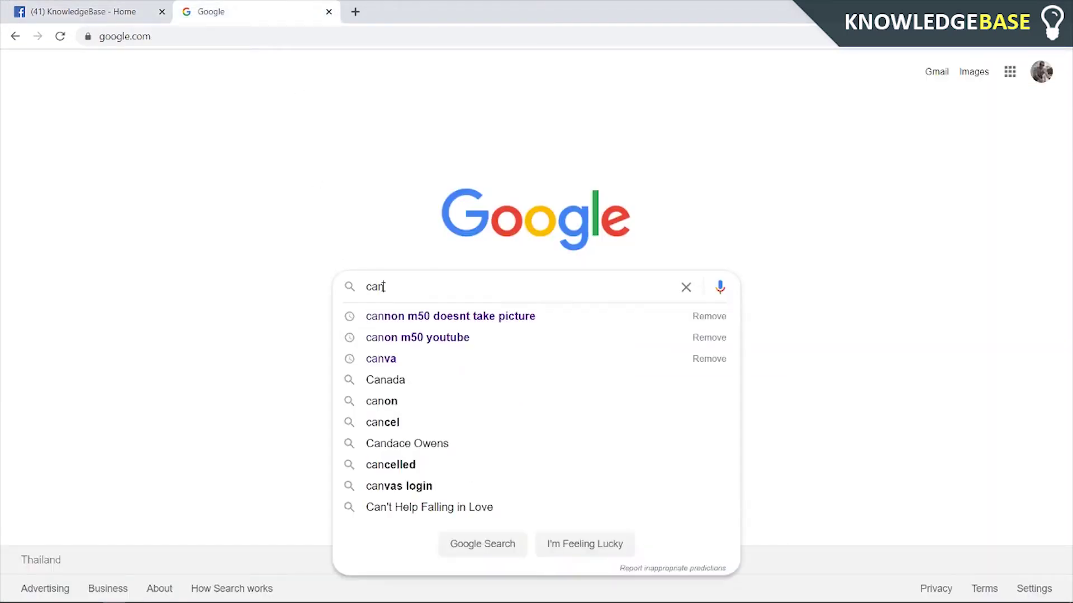
text(va)
key(Return)
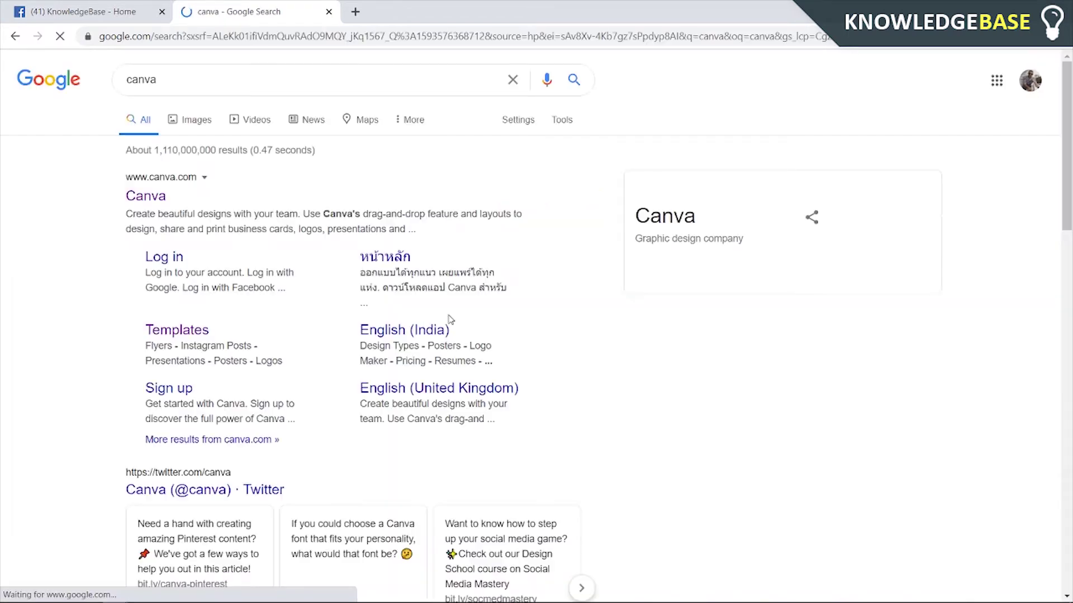
click(156, 195)
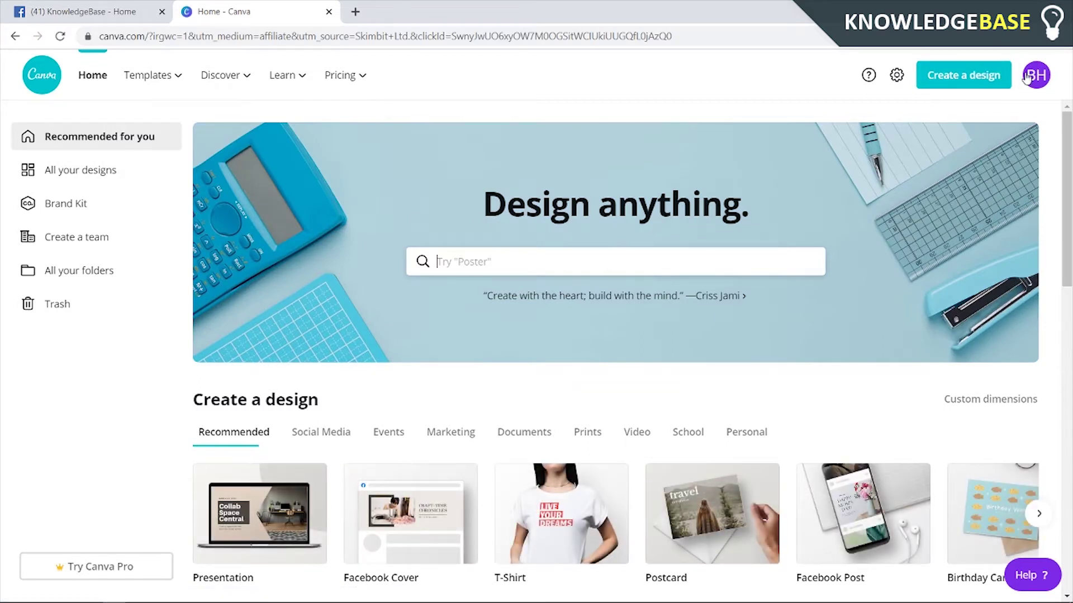
click(1047, 82)
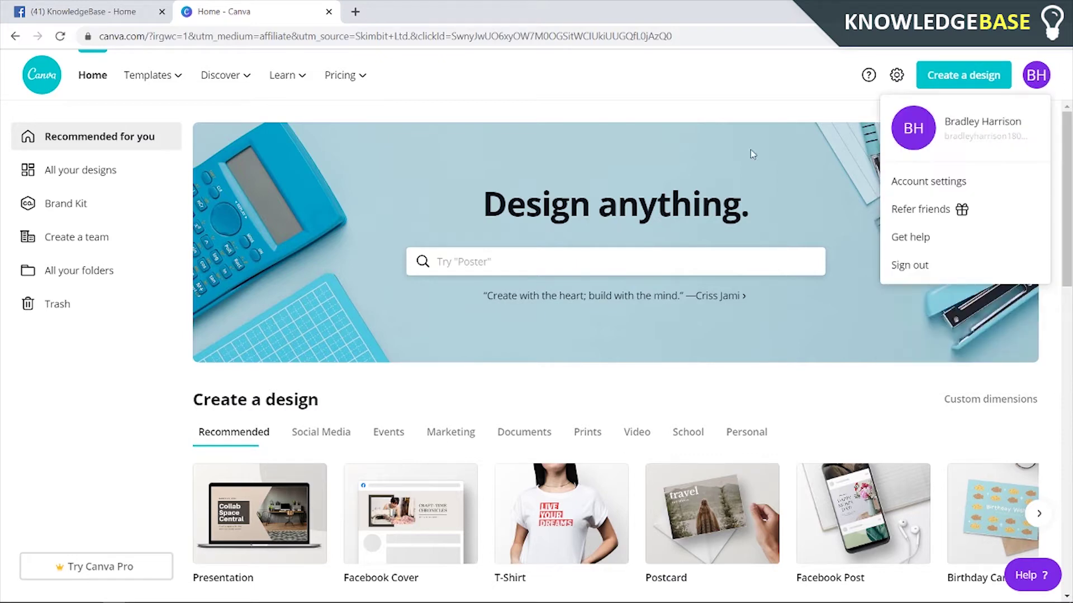
click(911, 266)
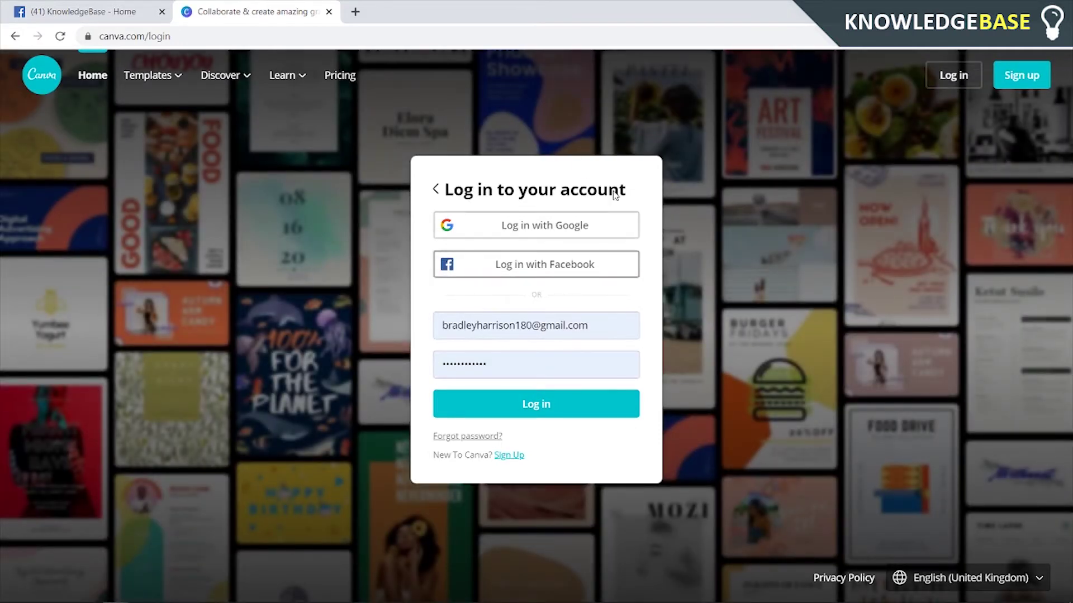
click(462, 228)
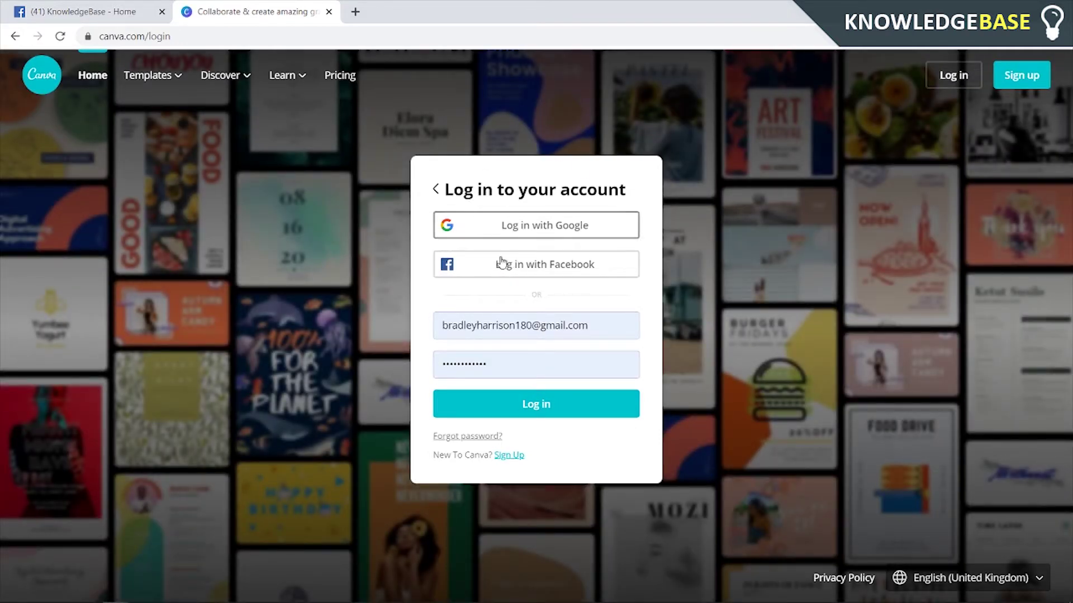
click(519, 403)
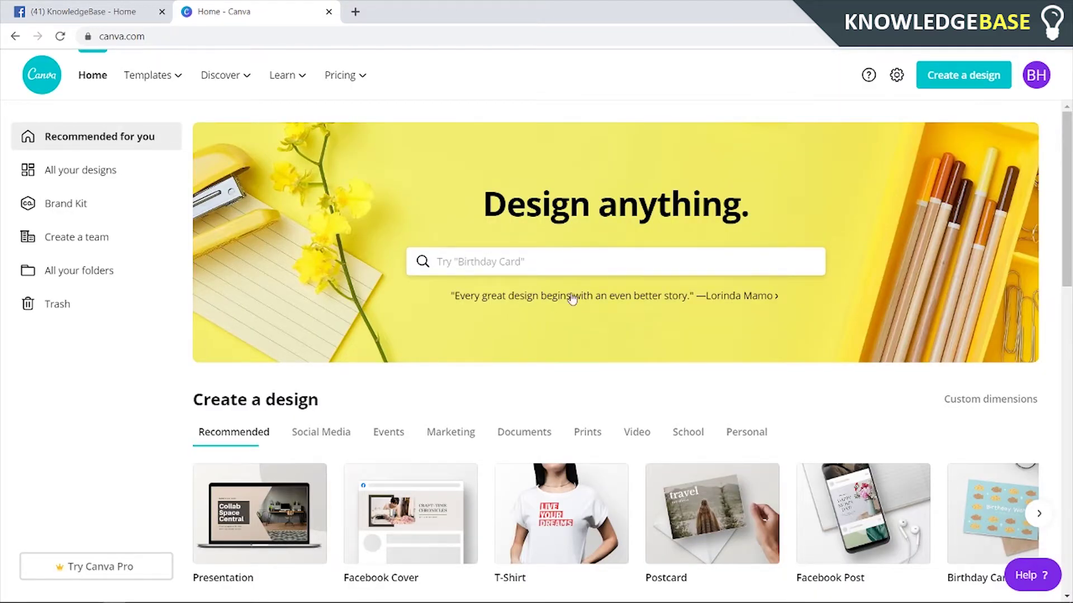
- Search Canva templates for 'facebook cover' to find the Home is where design
click(506, 266)
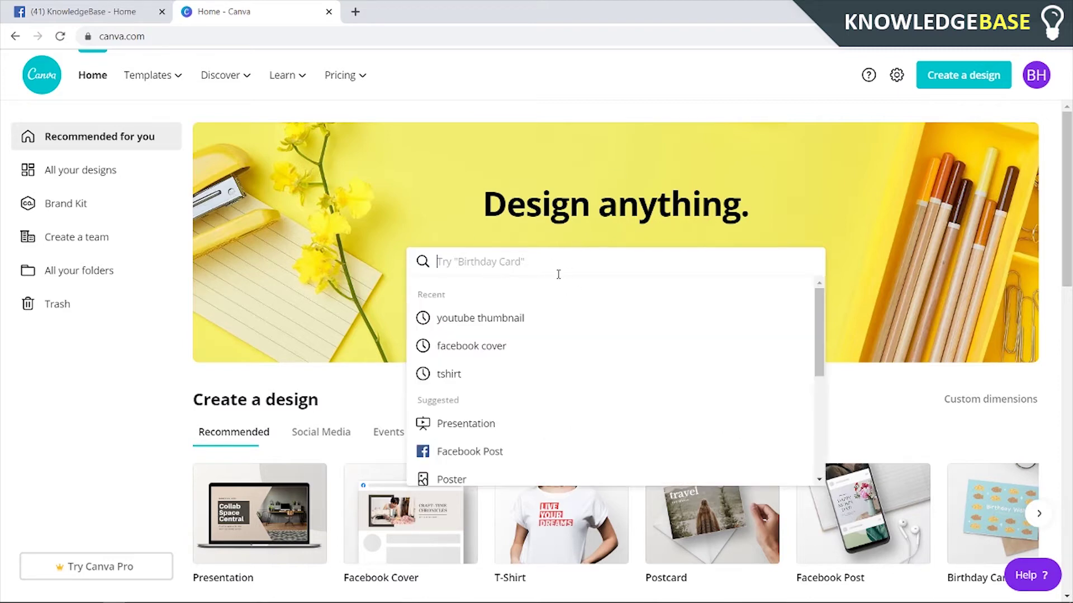
text(facebook co)
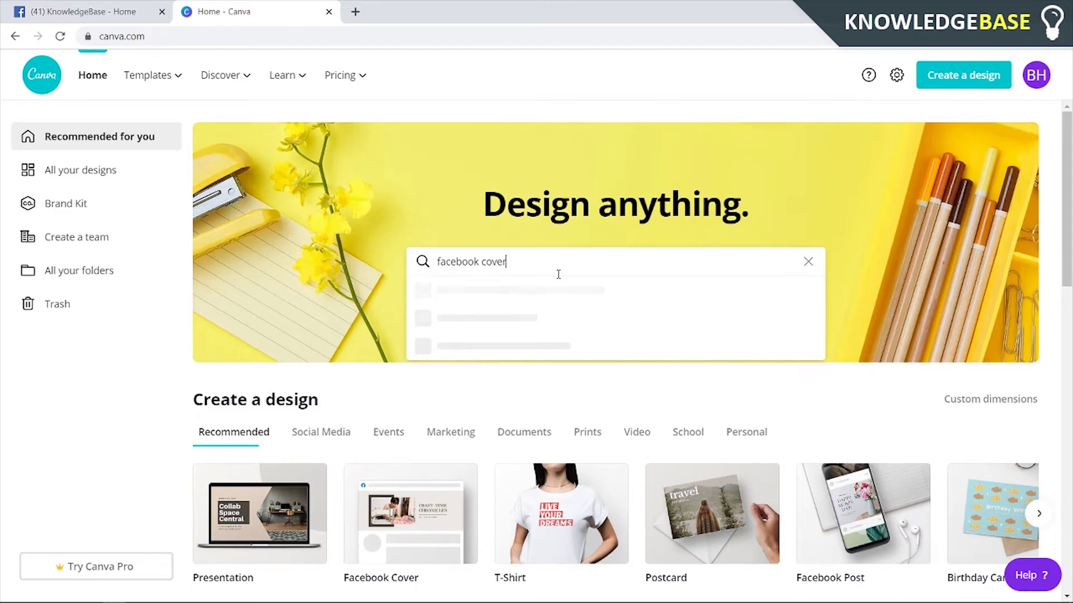
text(ver)
key(Return)
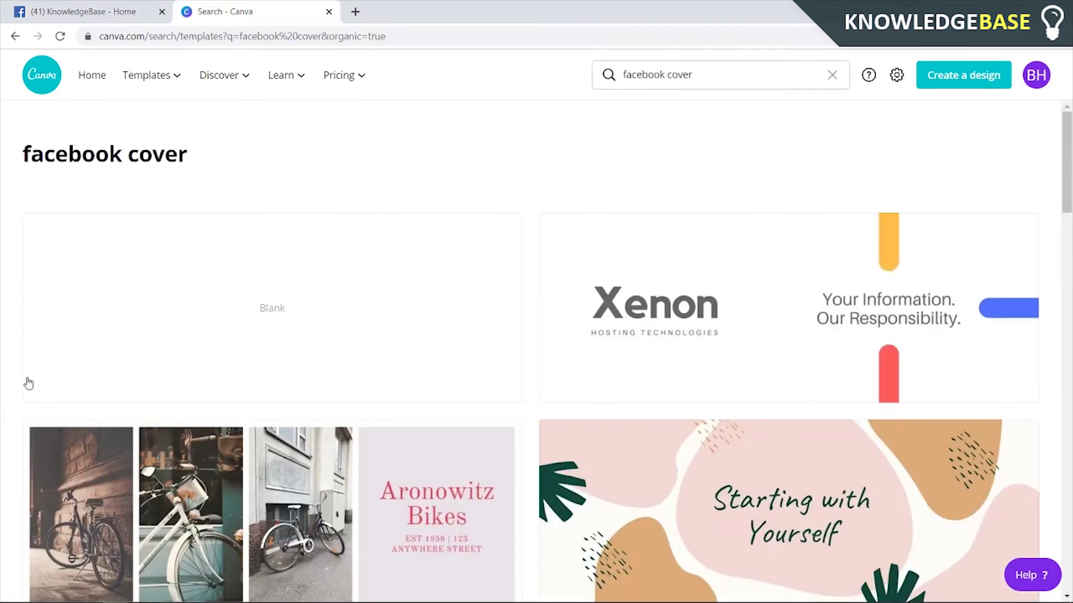
scroll(616, 267, down, 3)
scroll(618, 270, down, 1)
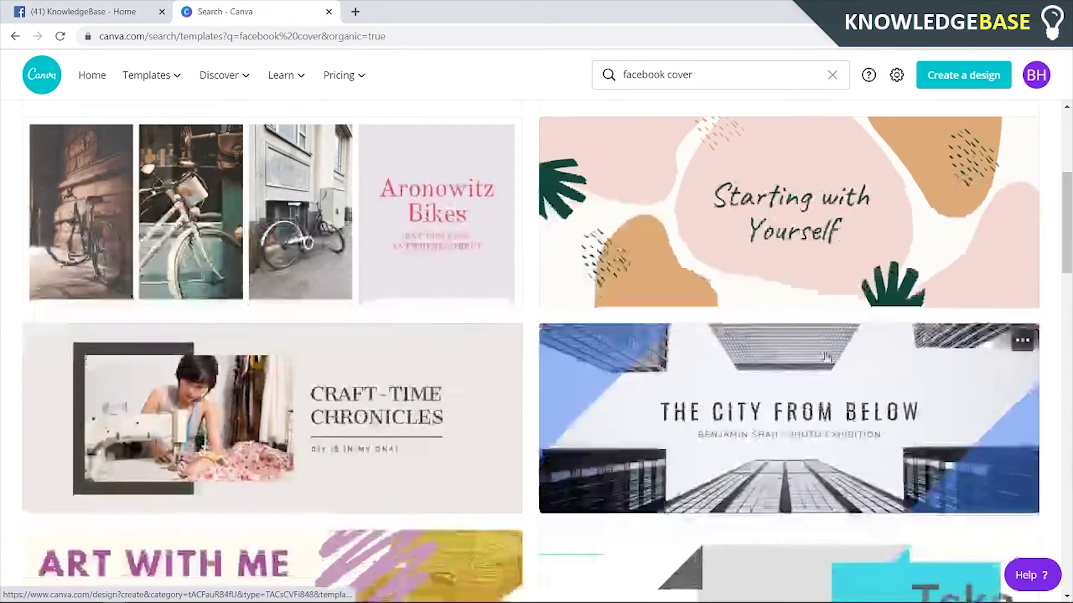
scroll(288, 295, down, 2)
scroll(318, 251, down, 3)
scroll(338, 221, down, 3)
scroll(338, 221, down, 4)
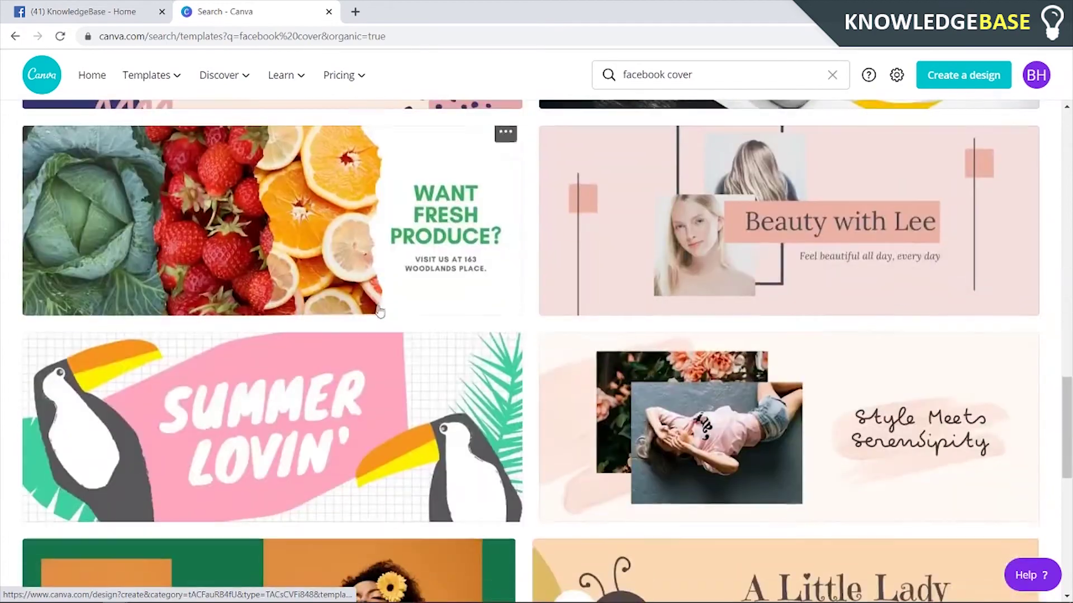
scroll(836, 318, down, 2)
scroll(1070, 494, down, 2)
scroll(1070, 494, down, 5)
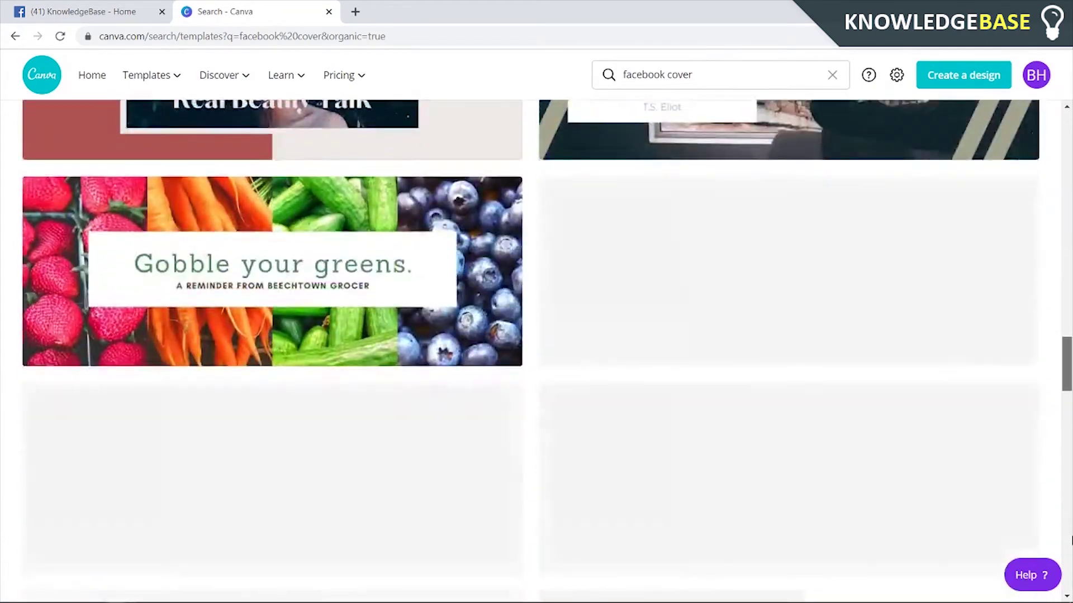
scroll(1069, 461, up, 4)
scroll(1070, 419, up, 3)
scroll(1070, 377, up, 5)
scroll(1069, 377, up, 3)
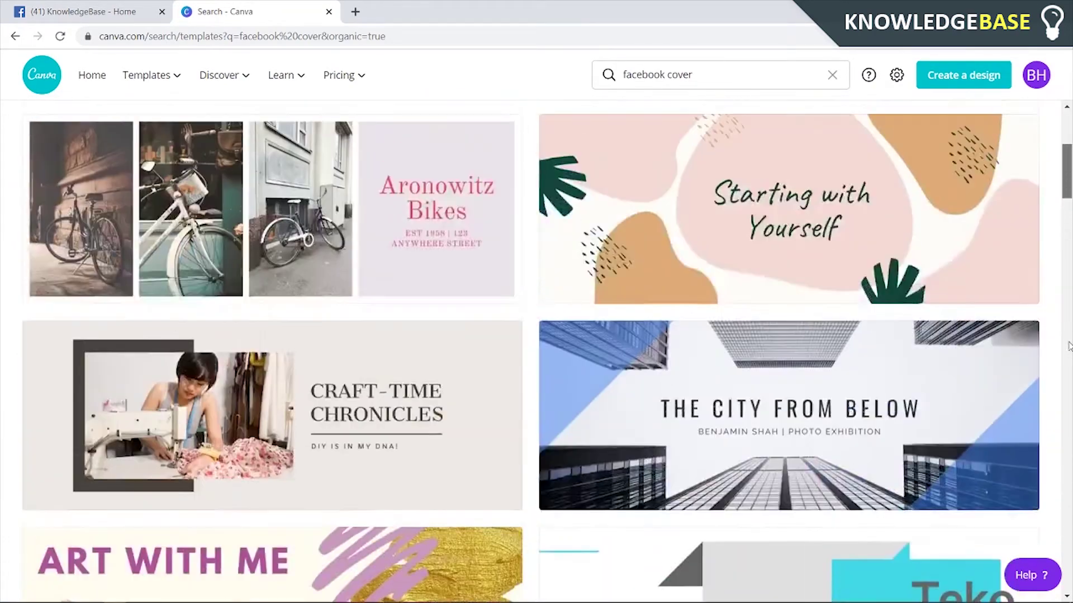
scroll(670, 243, up, 1)
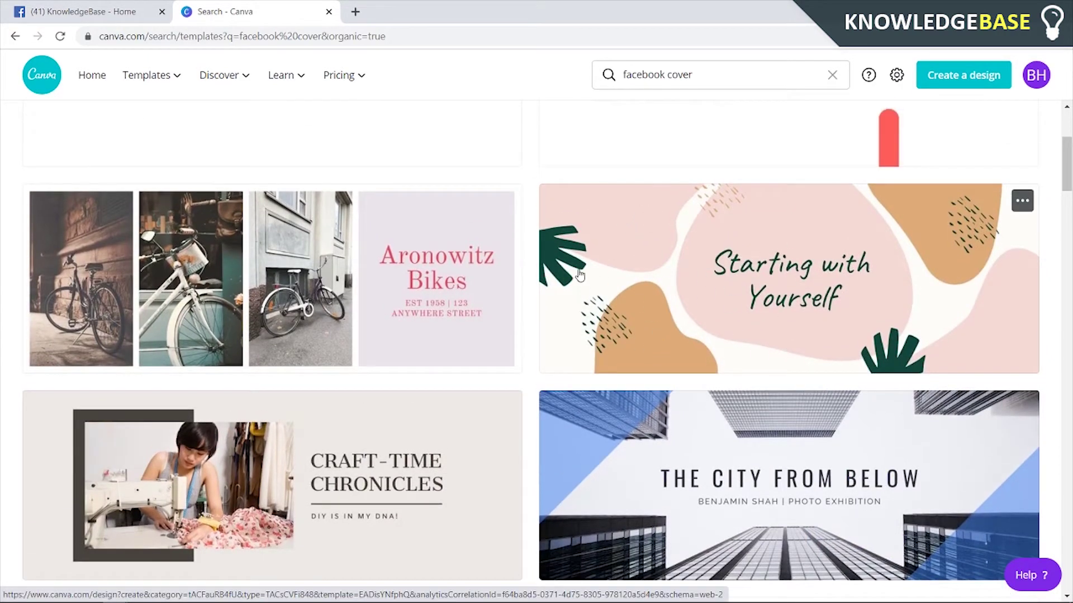
scroll(594, 317, up, 3)
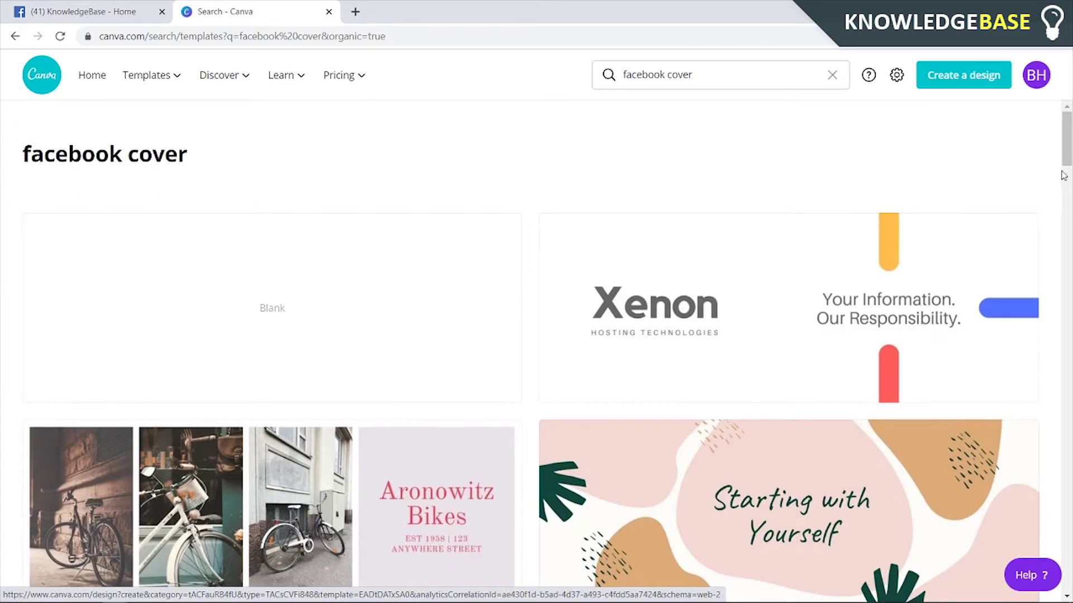
drag(1066, 146, 1067, 270)
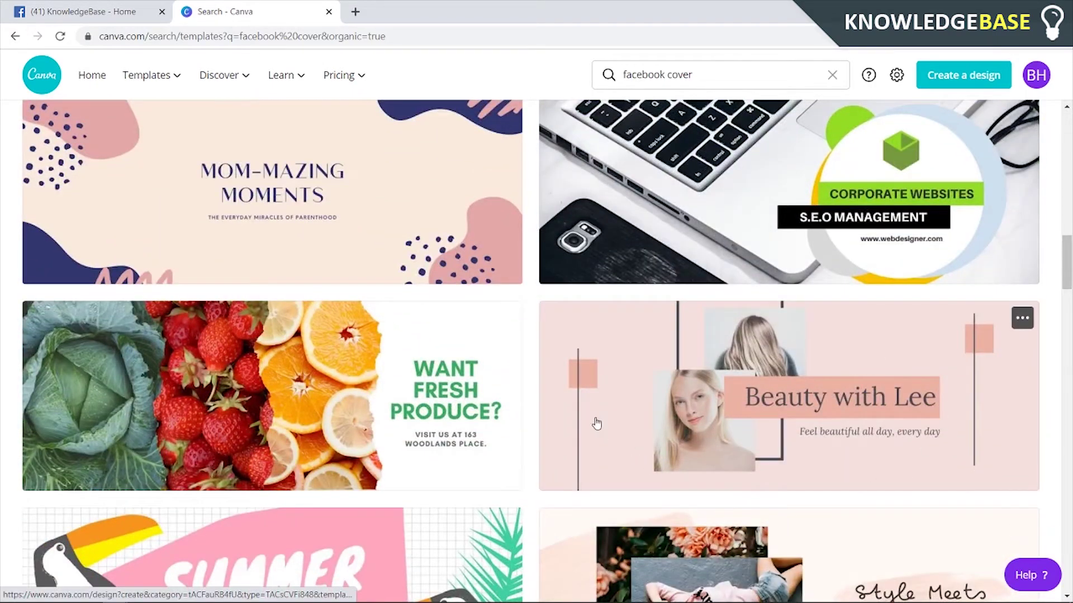
scroll(411, 378, down, 3)
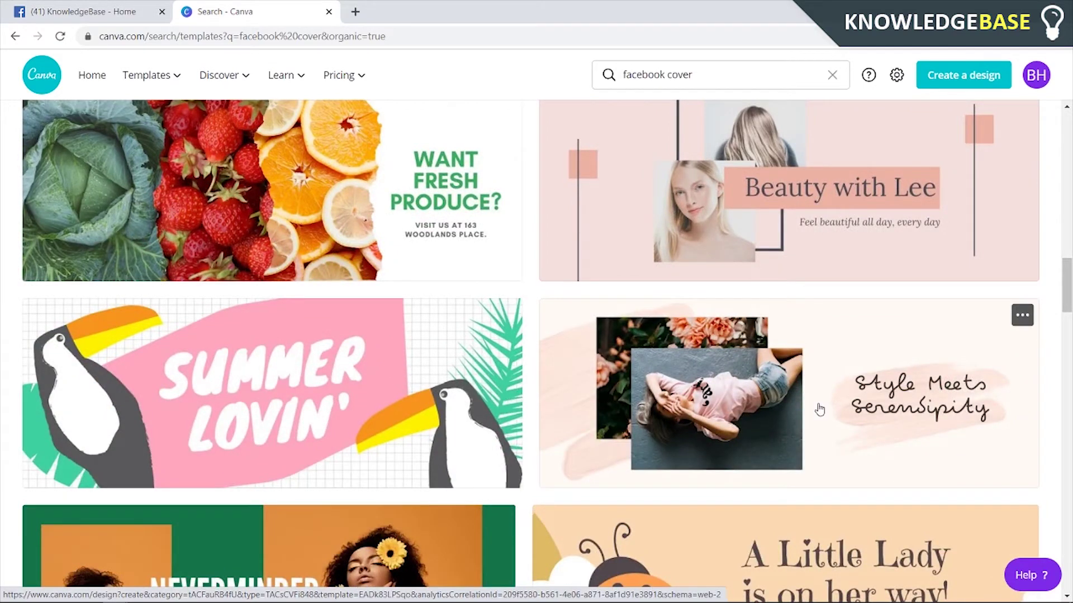
scroll(816, 407, down, 4)
scroll(333, 444, down, 3)
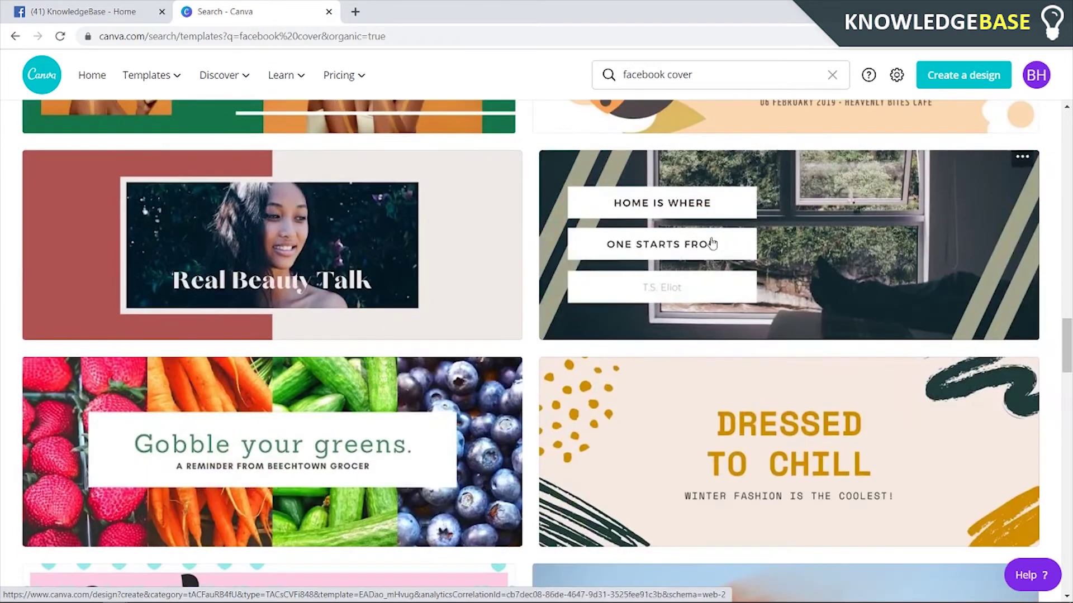
click(762, 220)
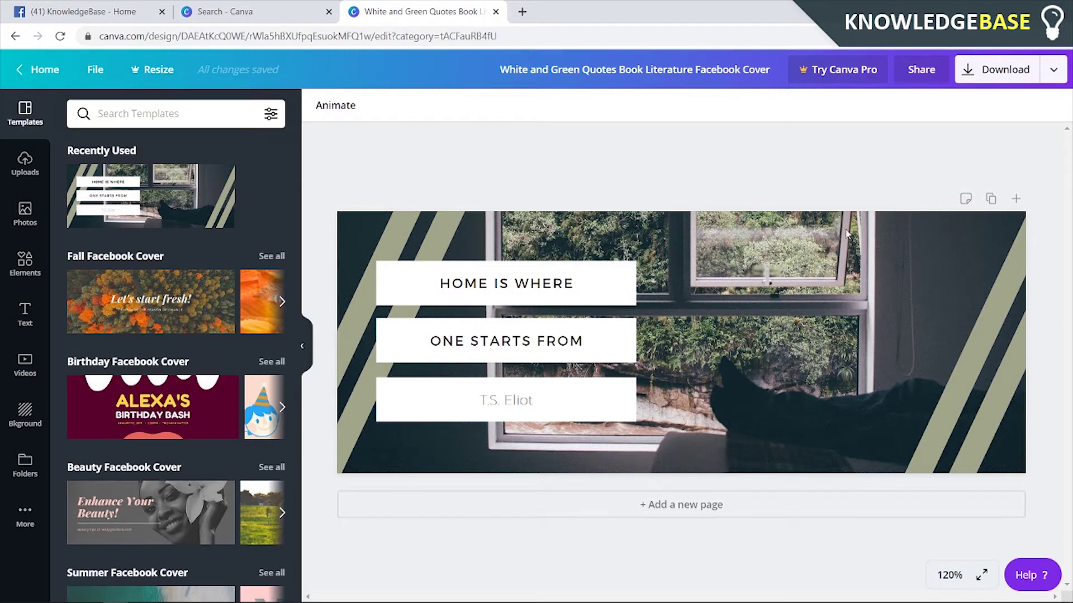
click(812, 282)
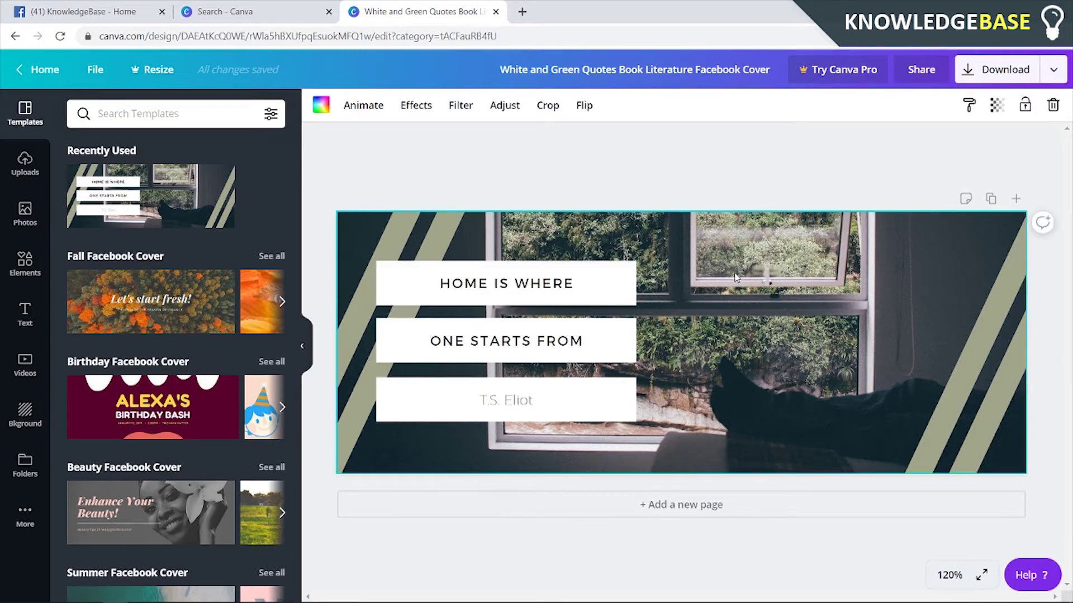
drag(419, 315, 402, 249)
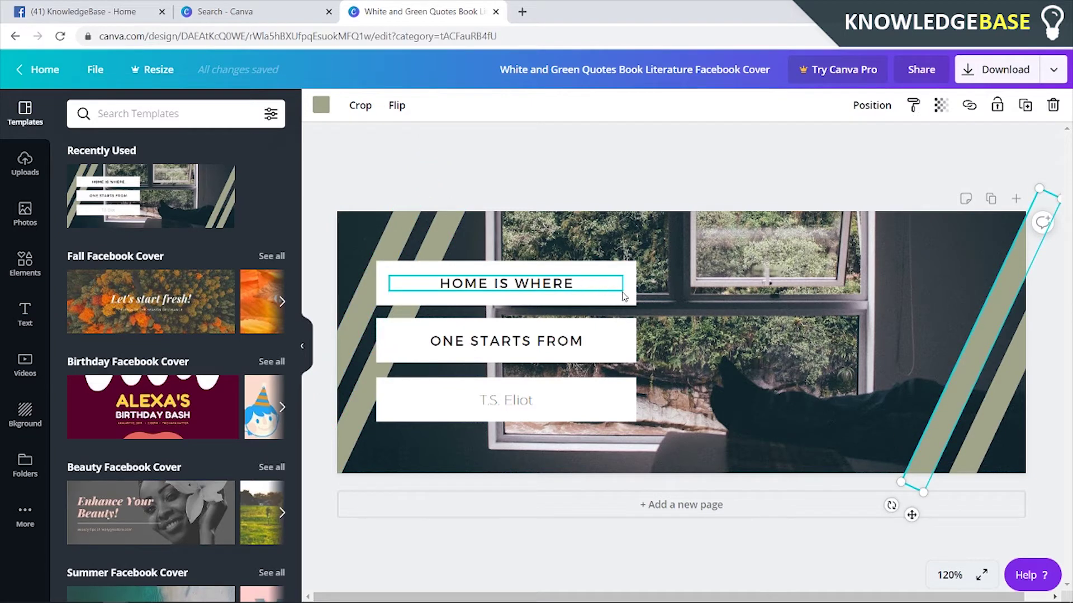
click(621, 300)
click(499, 283)
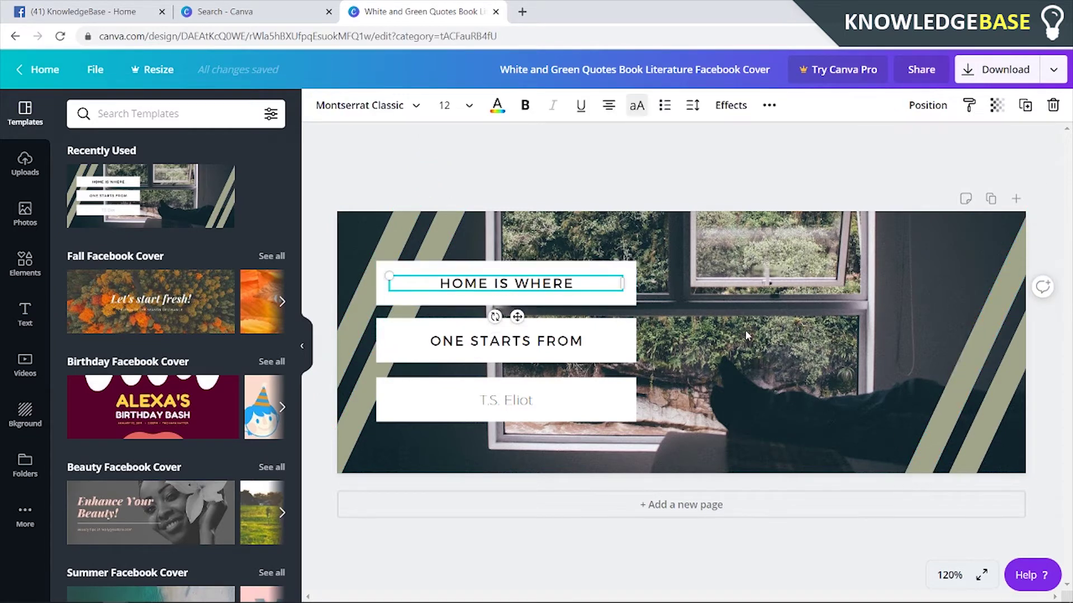
click(811, 362)
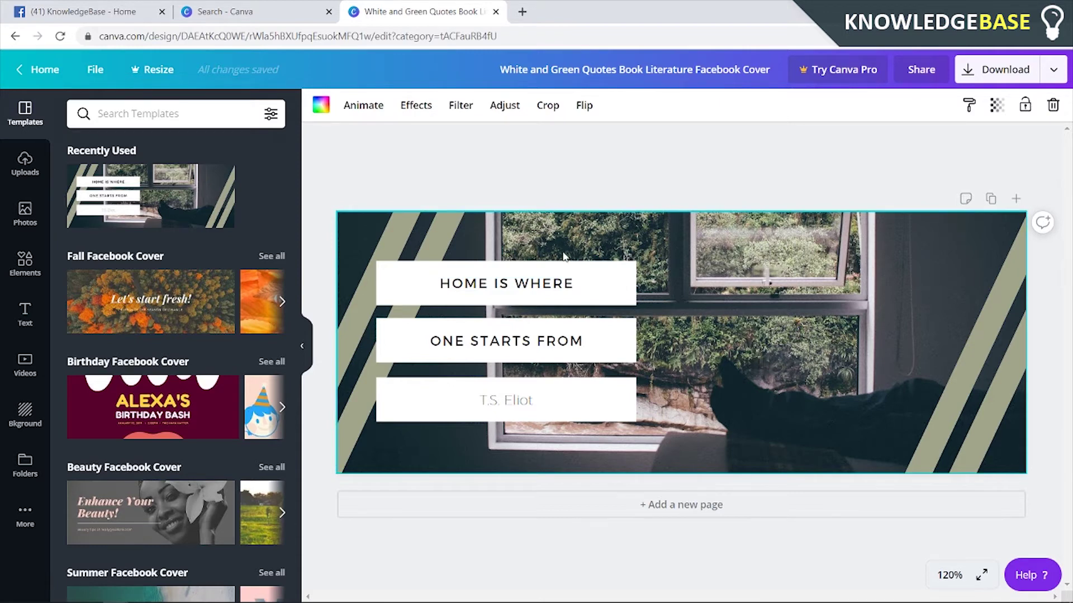
- Retype the two quote lines as KNOWLEDGEBASE and STEP BY STEP TUTORIALS
double_click(539, 286)
click(582, 286)
triple_click(584, 286)
click(585, 286)
drag(584, 286, 300, 274)
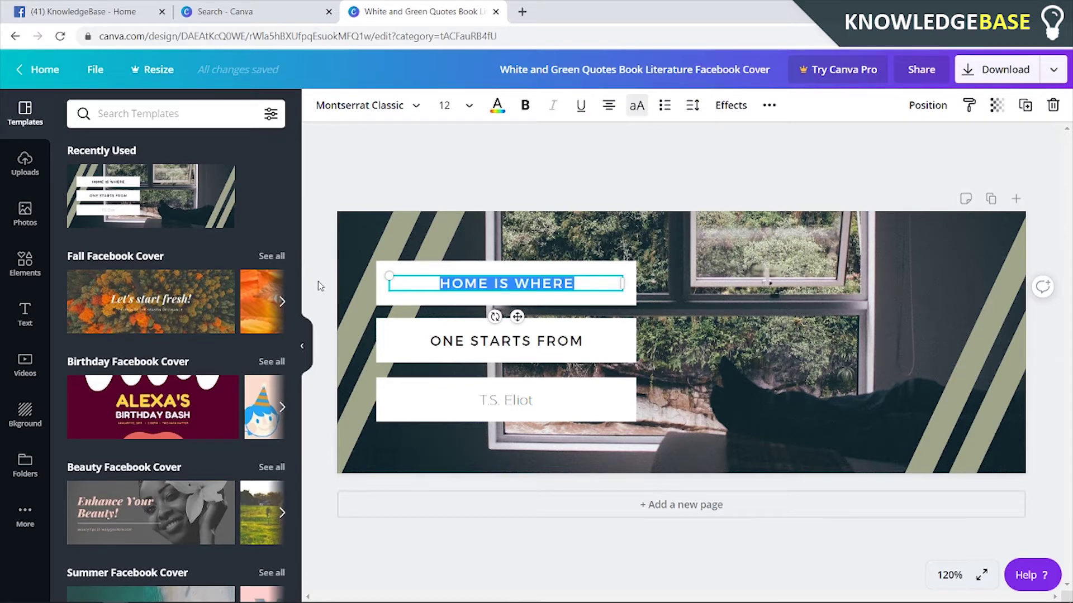
text(KNOWLEDGEBASE)
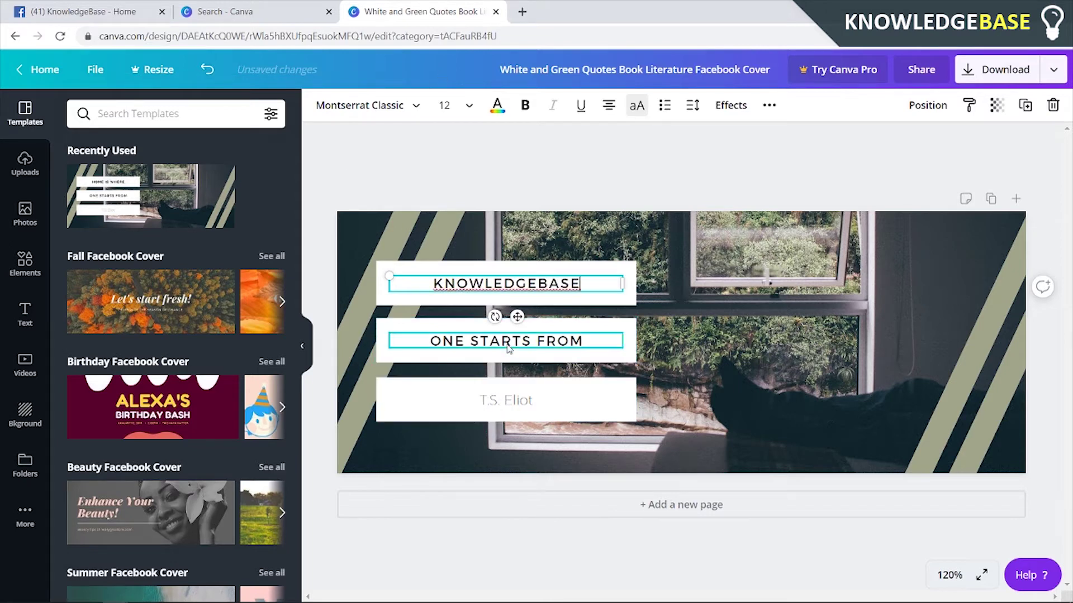
double_click(509, 348)
text(STEP BY STEP T)
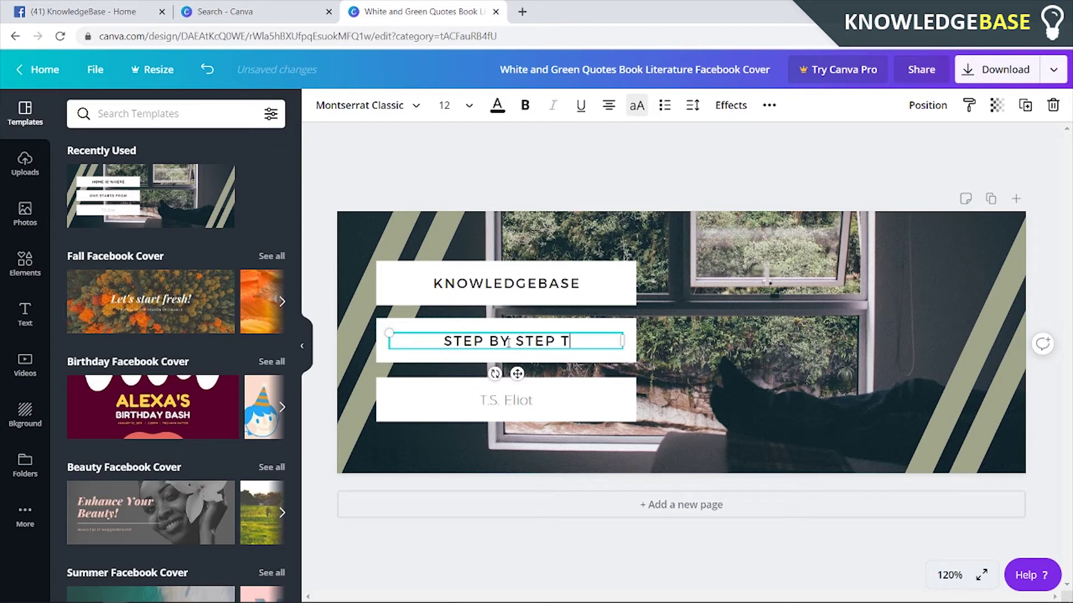
text(UTORIALS)
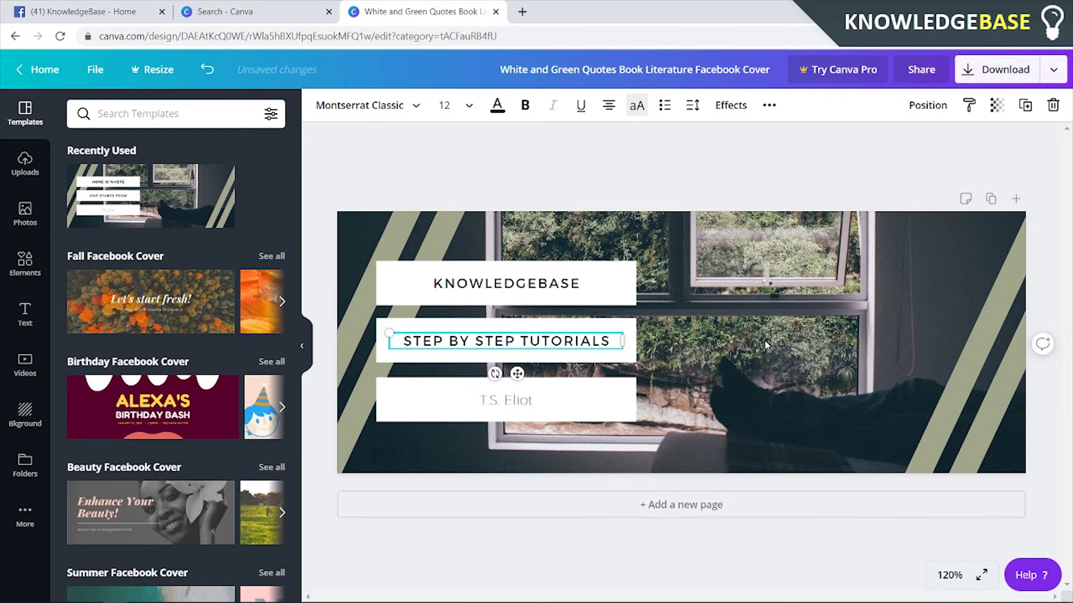
click(766, 343)
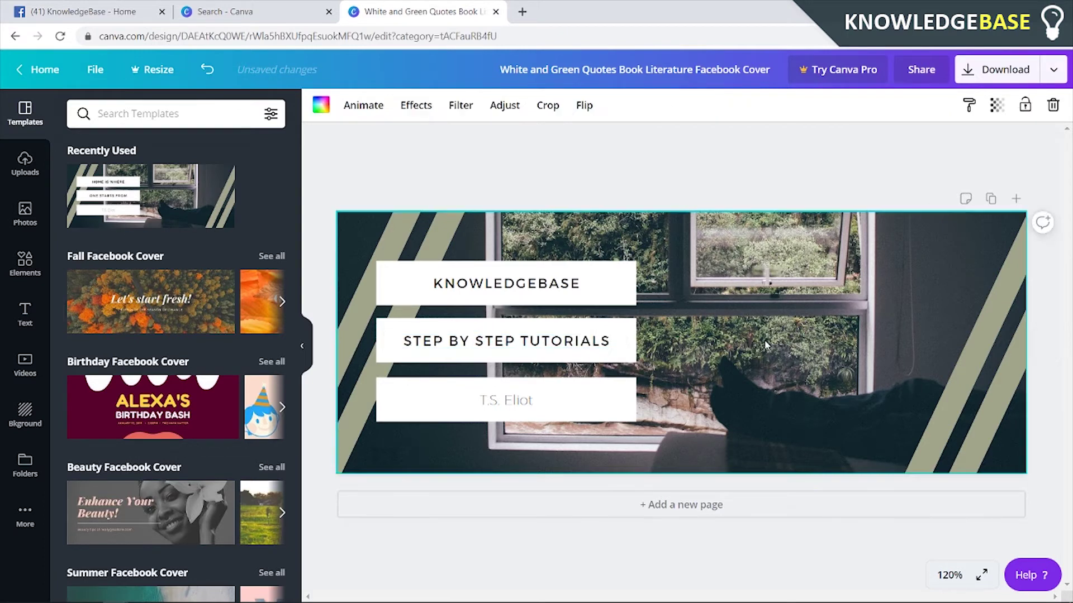
- Delete the T.S. Eliot white box and its text
click(620, 393)
key(Delete)
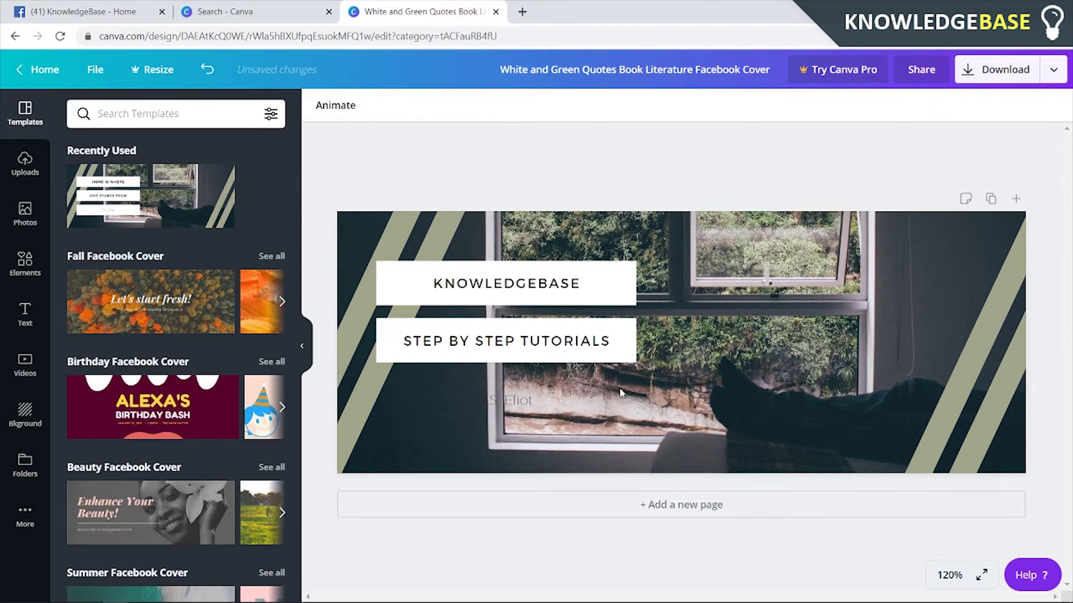
click(506, 406)
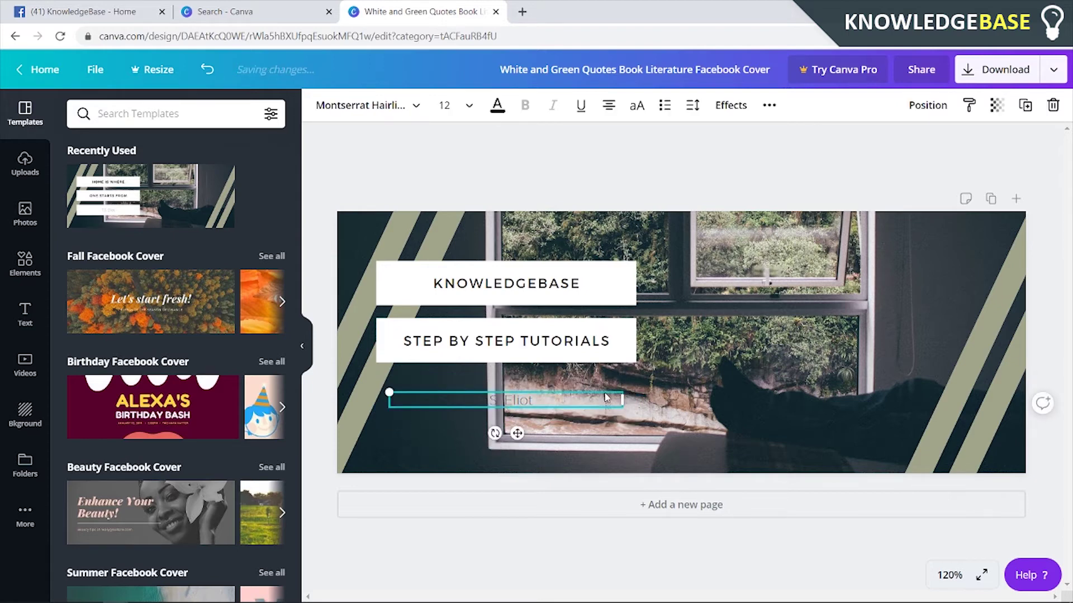
key(Delete)
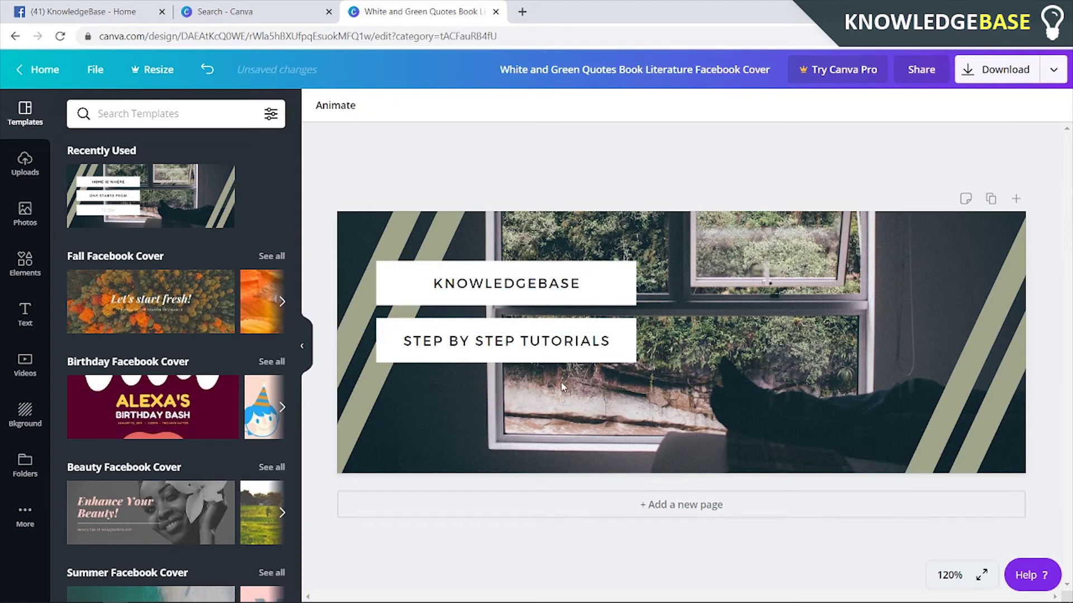
- Shift both text boxes down and delete the window photo, leaving a blank background
click(596, 344)
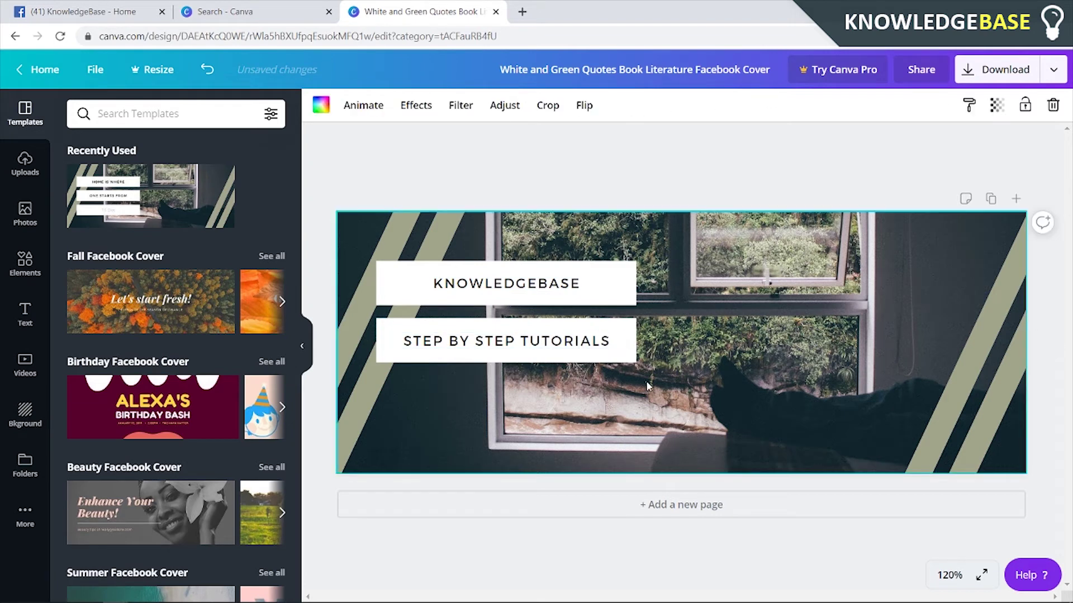
drag(647, 383, 467, 267)
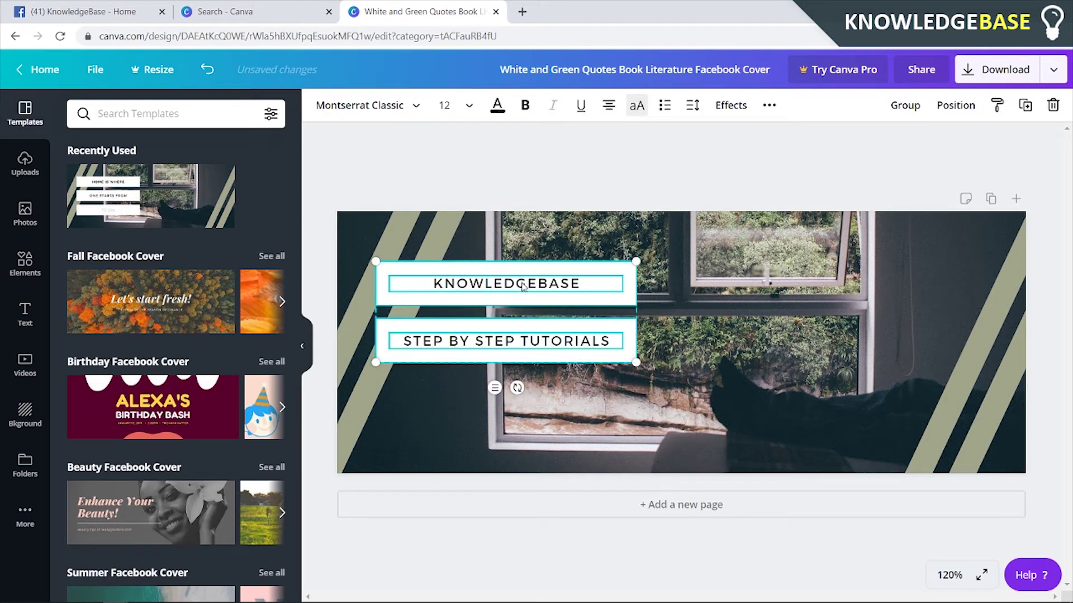
mouse_move(523, 287)
mouse_down()
mouse_move(525, 310)
mouse_move(491, 312)
mouse_up()
key(ctrl+z)
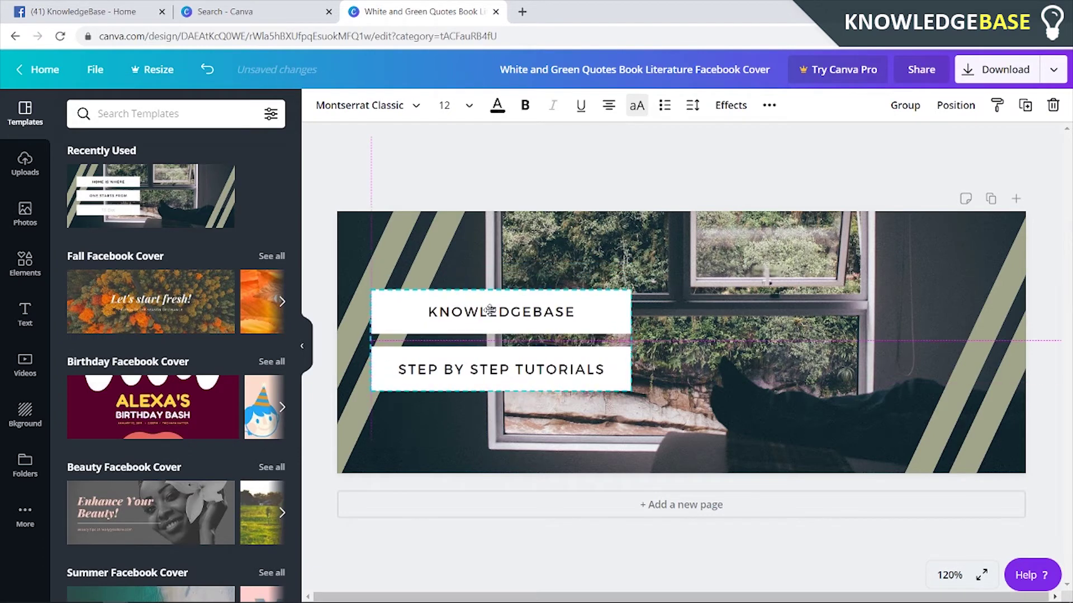
click(741, 275)
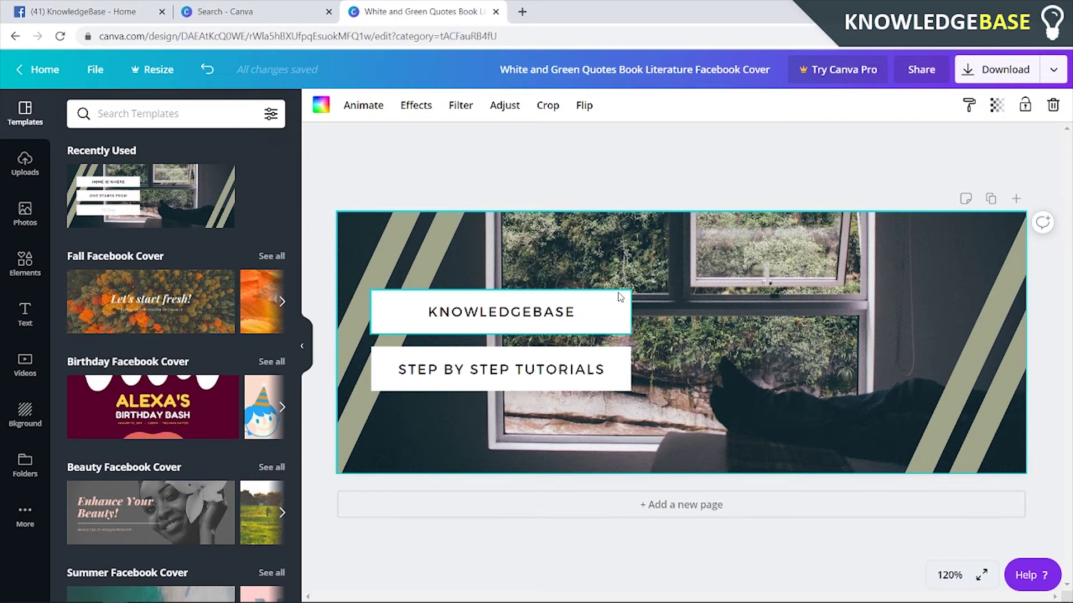
key(Delete)
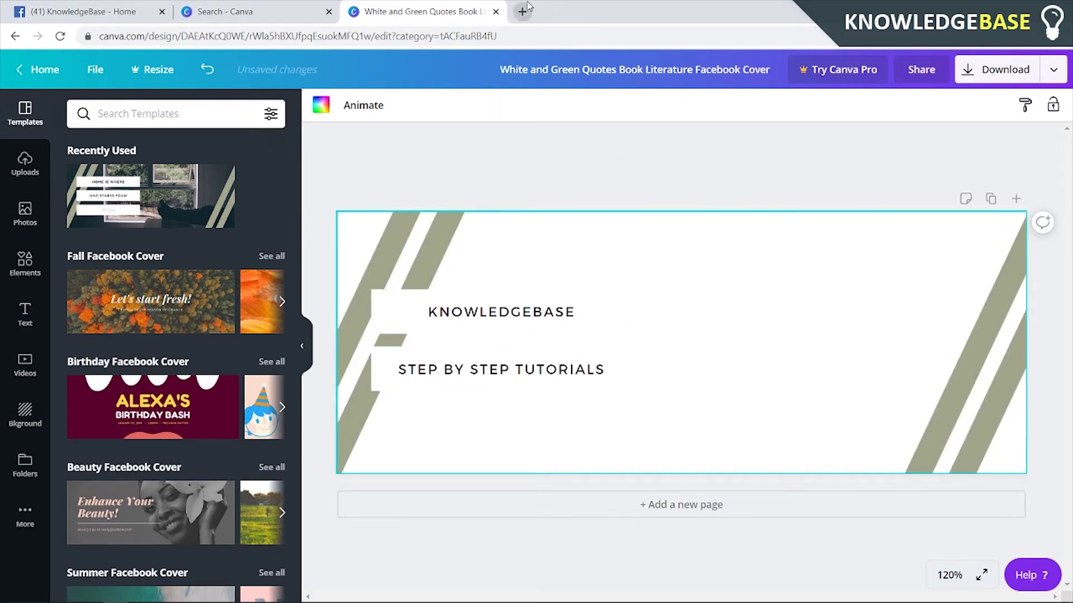
- Search Unsplash for computer photos and download the colourful laptop image
click(523, 11)
text(un)
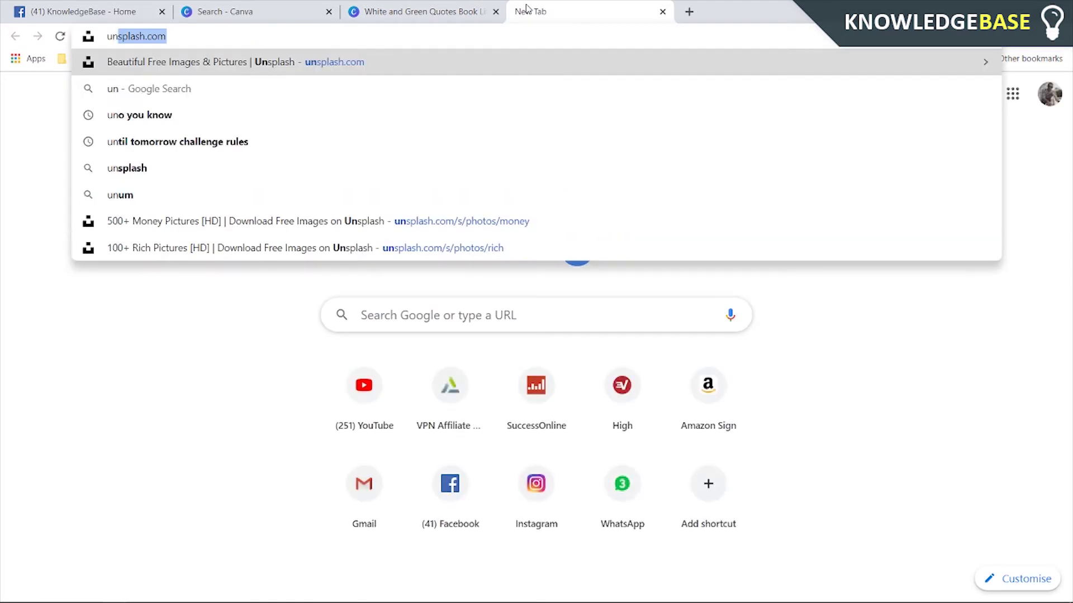
key(Return)
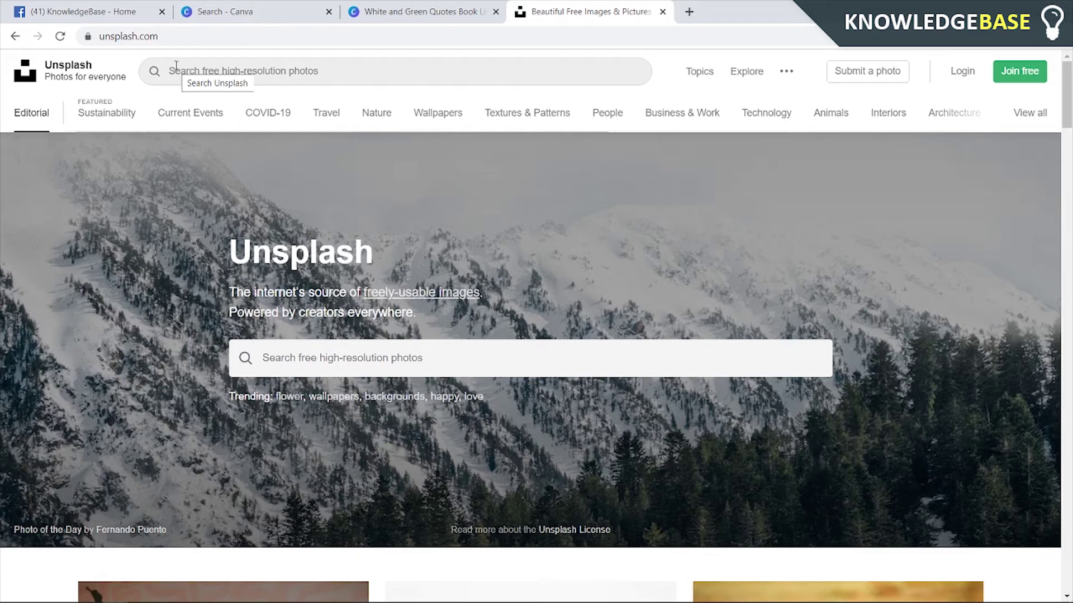
scroll(573, 268, down, 4)
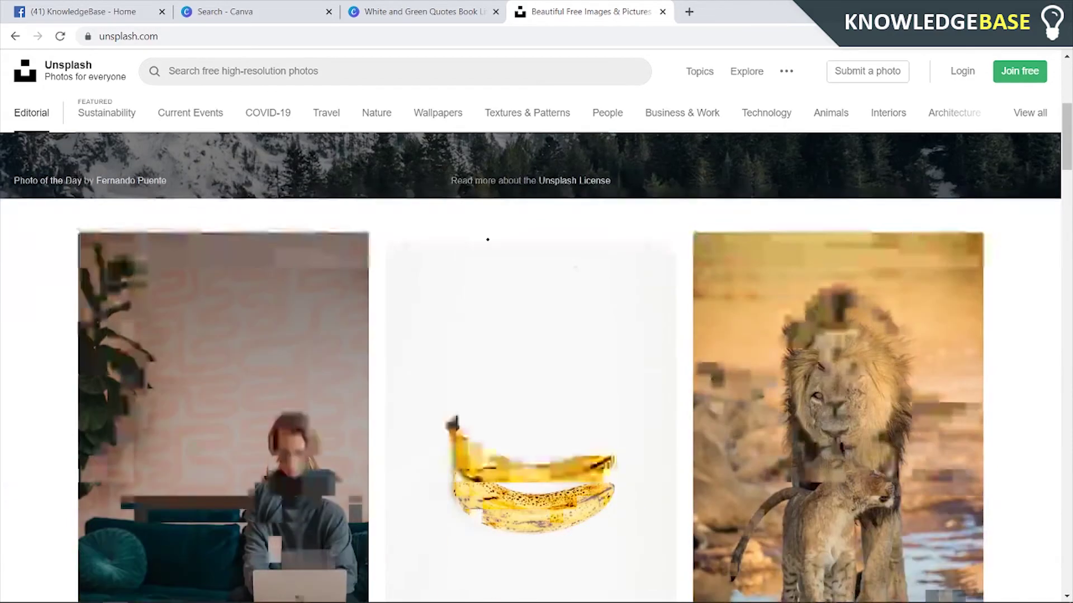
scroll(684, 363, down, 4)
scroll(684, 363, up, 5)
scroll(343, 91, up, 3)
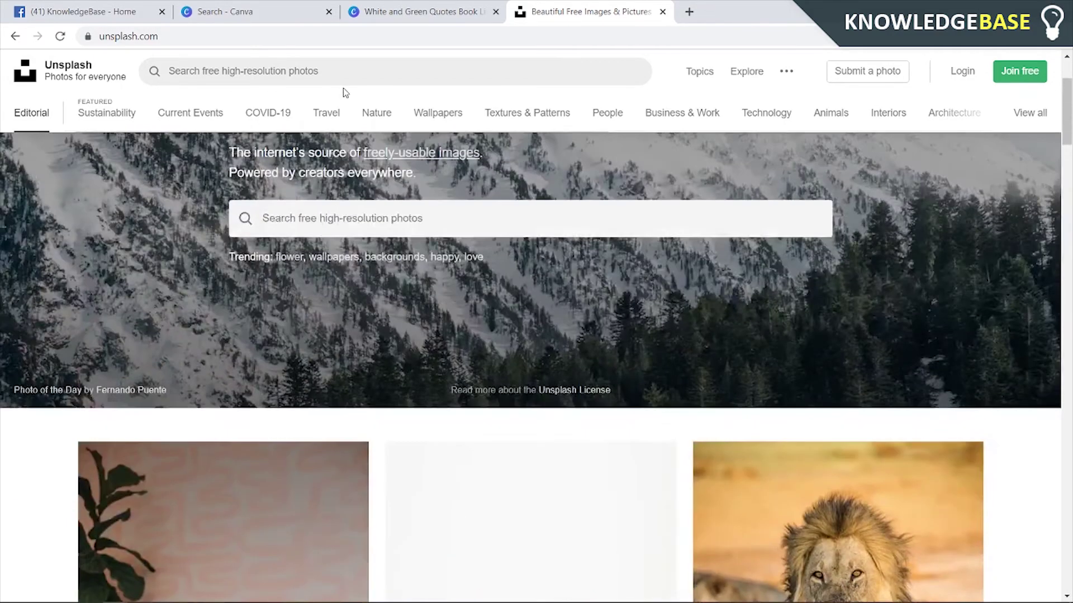
click(319, 75)
text(d)
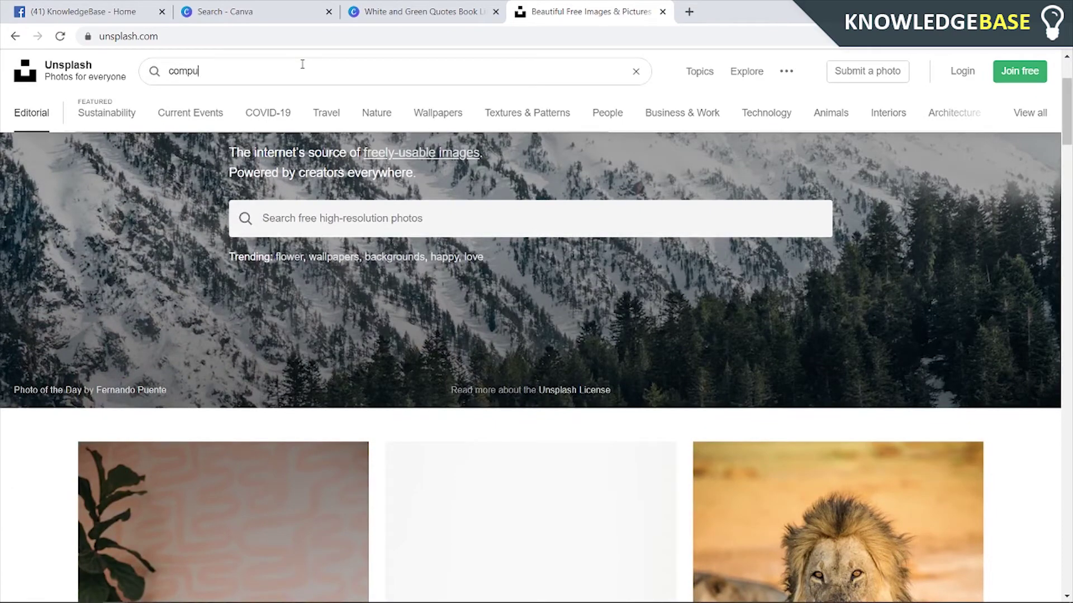
text(er)
key(Return)
scroll(409, 271, down, 3)
scroll(503, 436, down, 4)
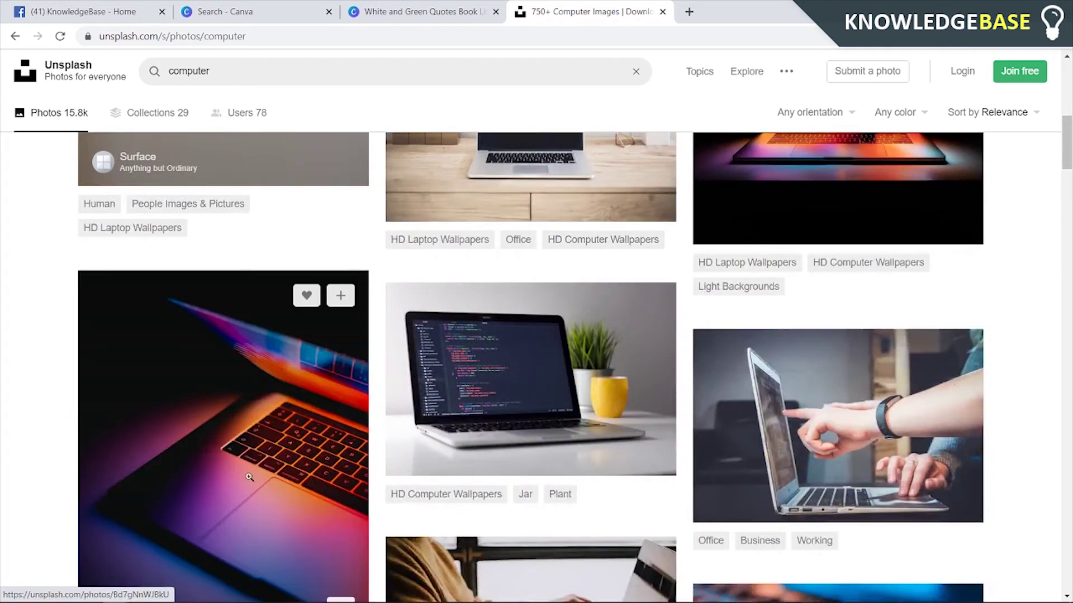
click(240, 450)
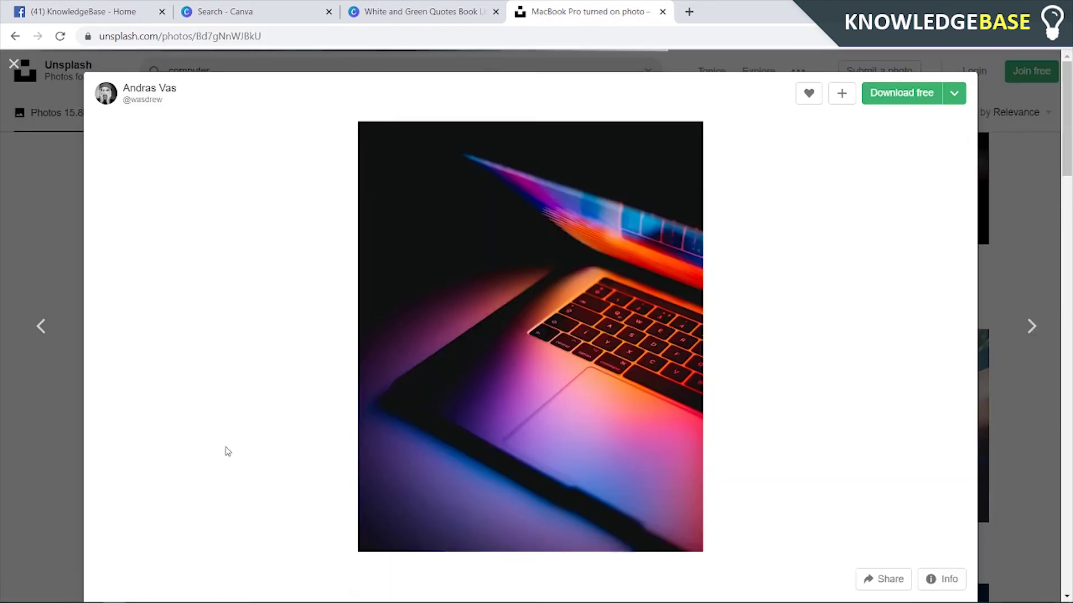
click(899, 93)
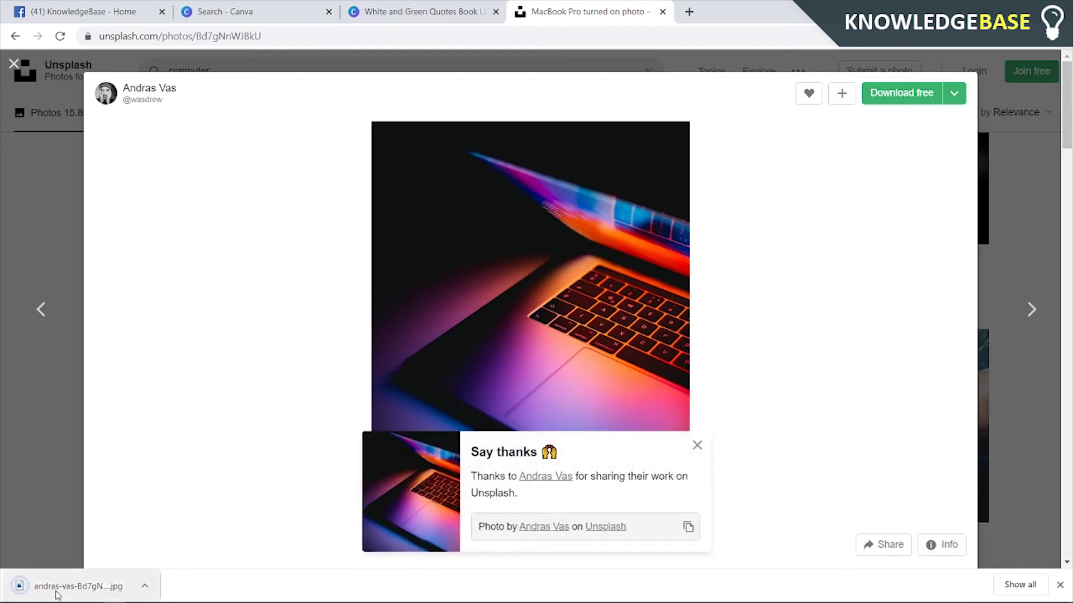
- Drop the laptop jpg onto the cover, enlarge it to fill the page, and send it to back
click(464, 7)
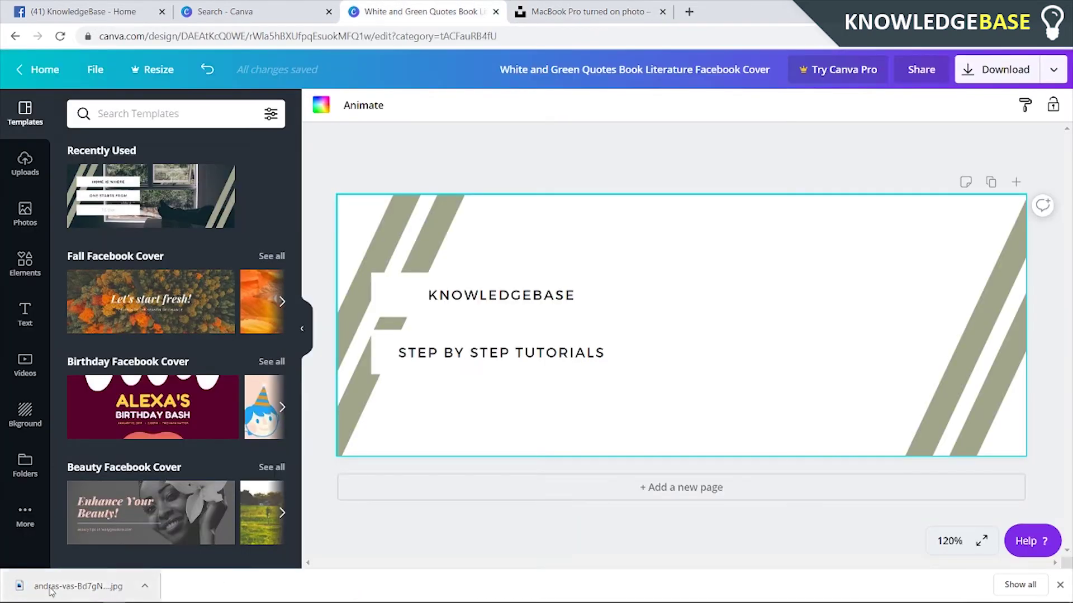
drag(76, 586, 737, 297)
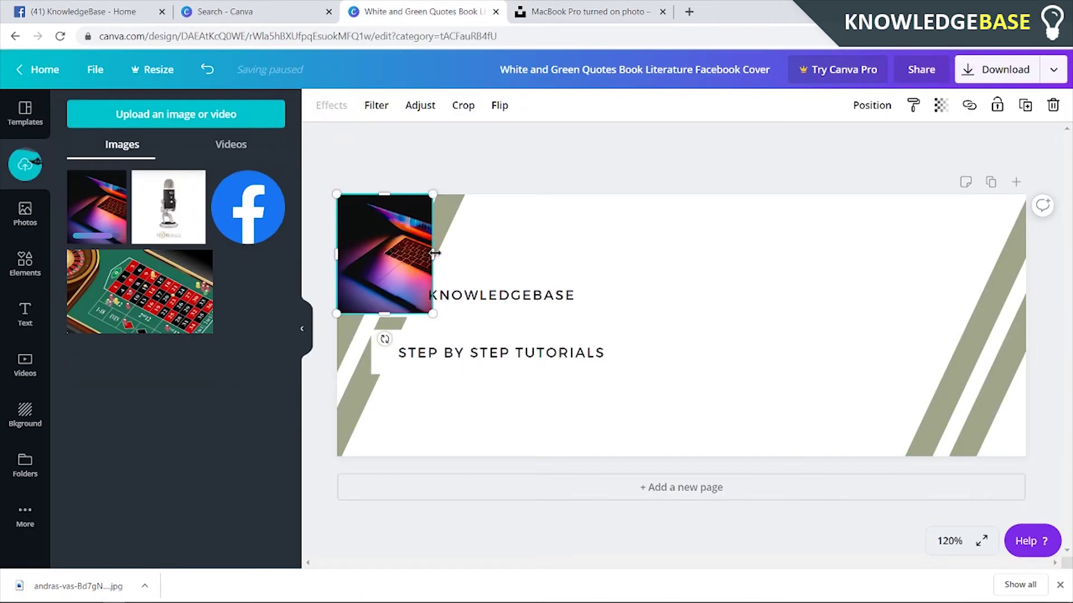
mouse_move(431, 312)
mouse_down()
mouse_move(989, 536)
mouse_move(816, 554)
mouse_move(939, 541)
mouse_up()
scroll(700, 278, down, 3)
scroll(961, 318, up, 3)
mouse_move(758, 280)
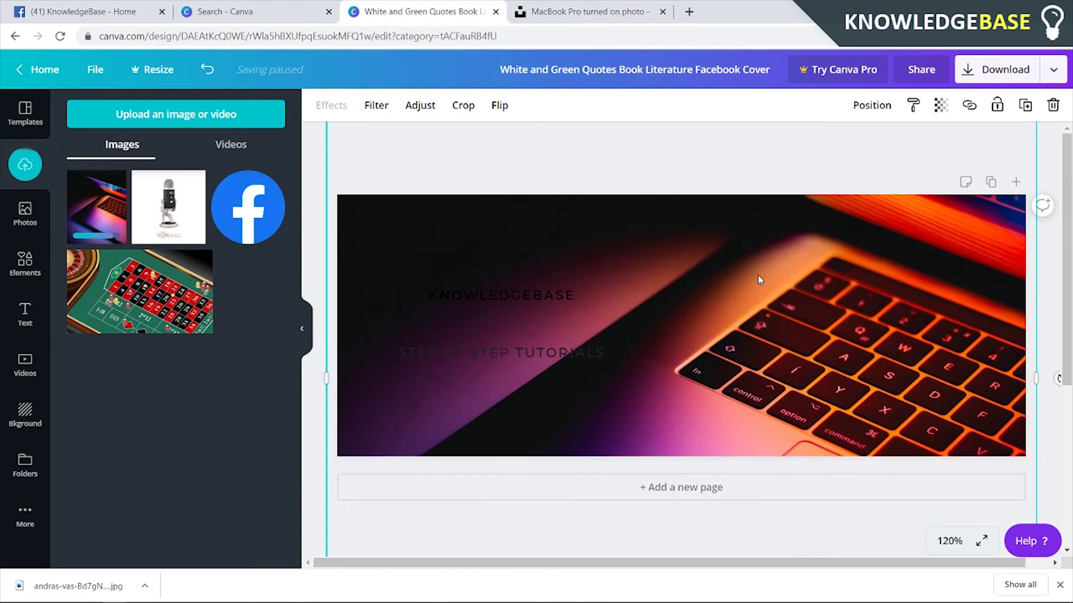
right_click(697, 300)
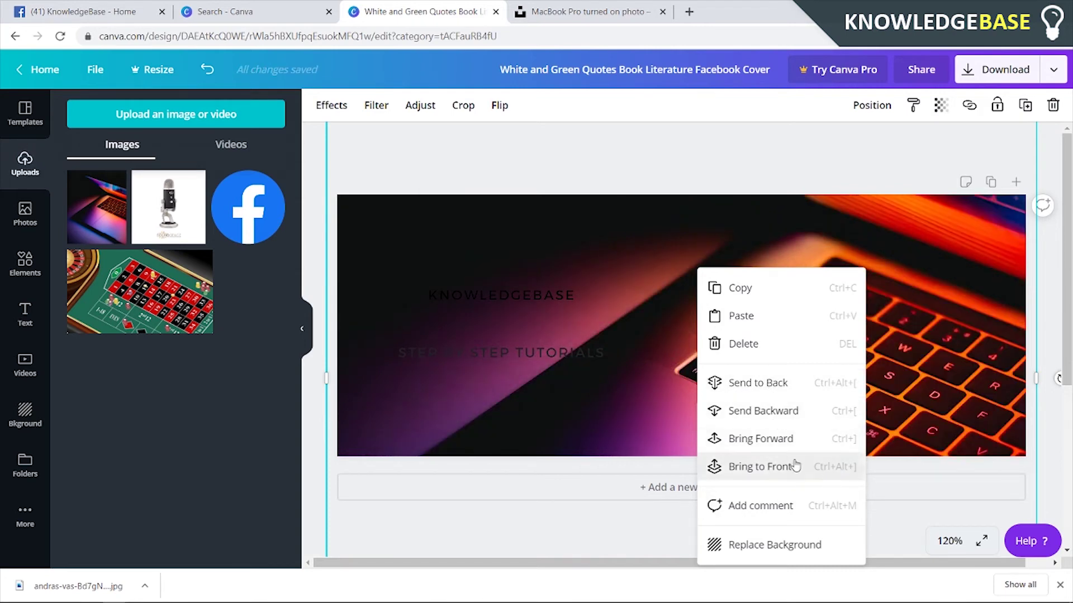
click(749, 385)
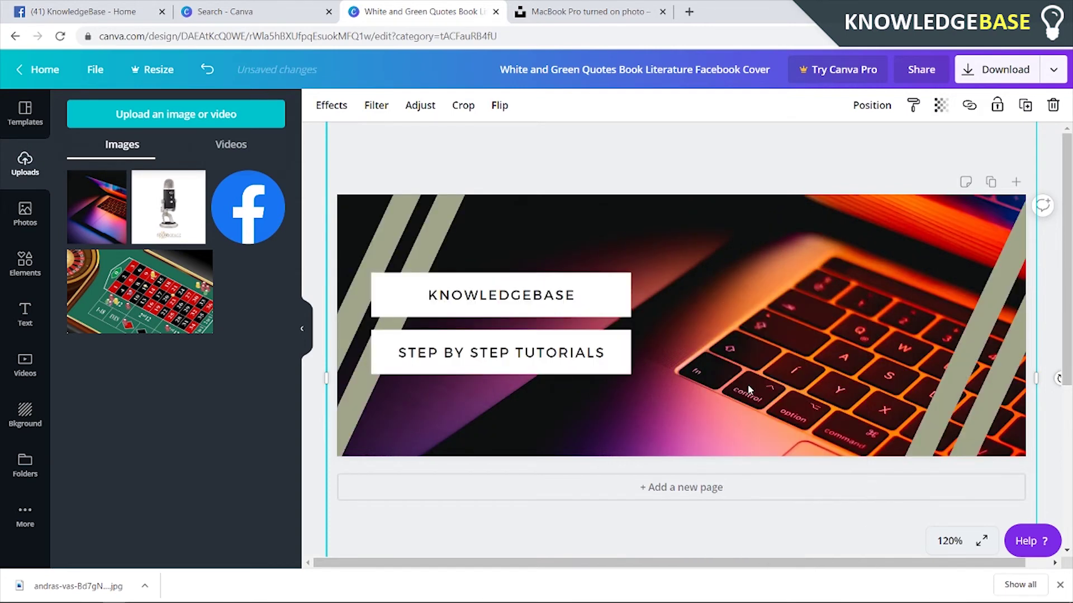
- Delete both diagonal stripes from the cover and make KNOWLEDGEBASE bold
click(740, 179)
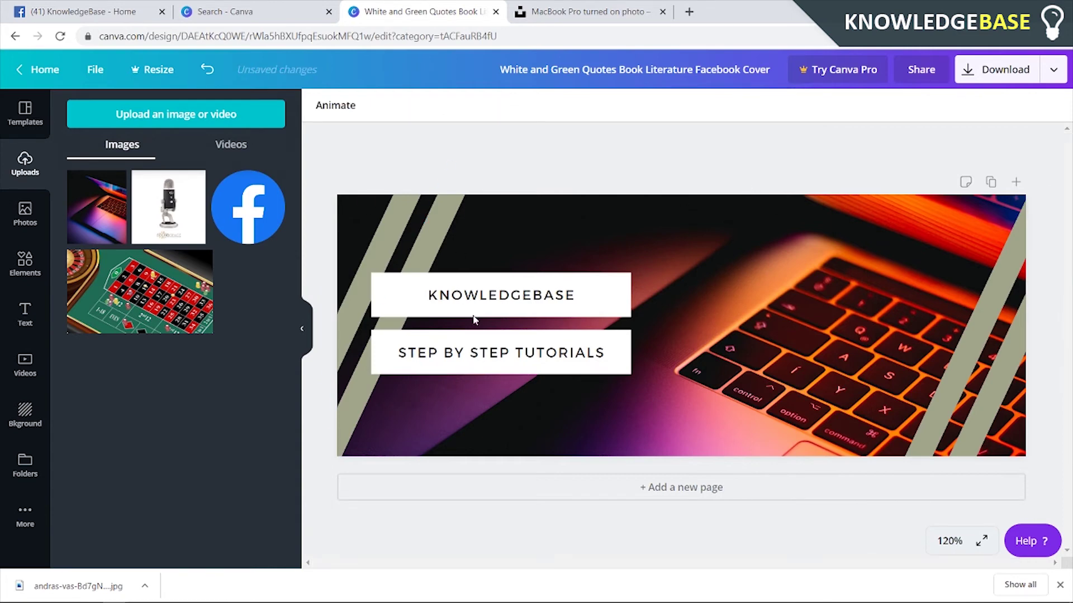
click(452, 243)
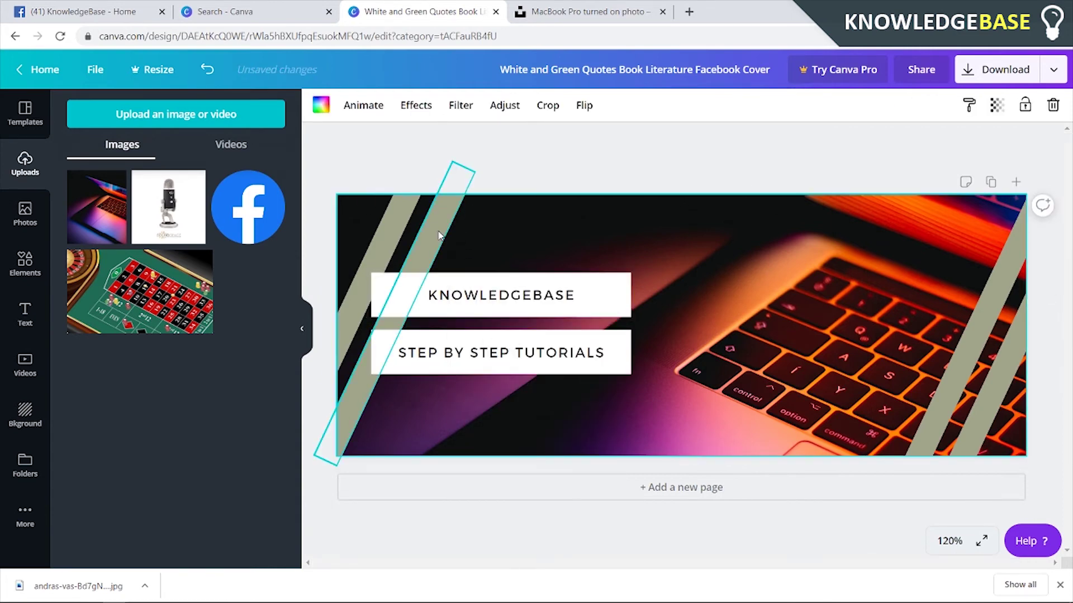
key(Delete)
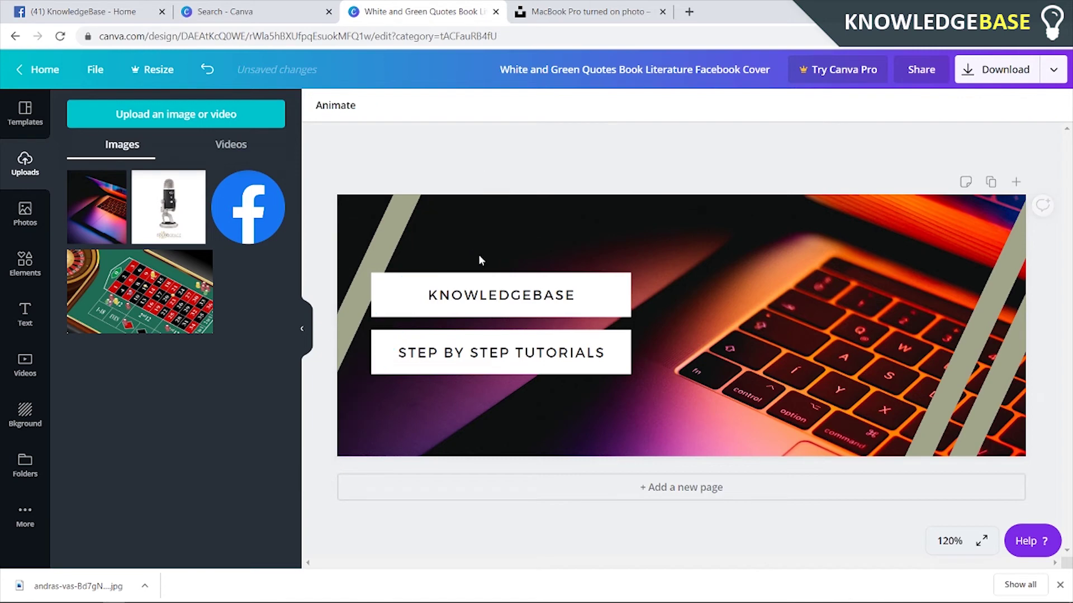
click(388, 222)
key(Delete)
click(561, 302)
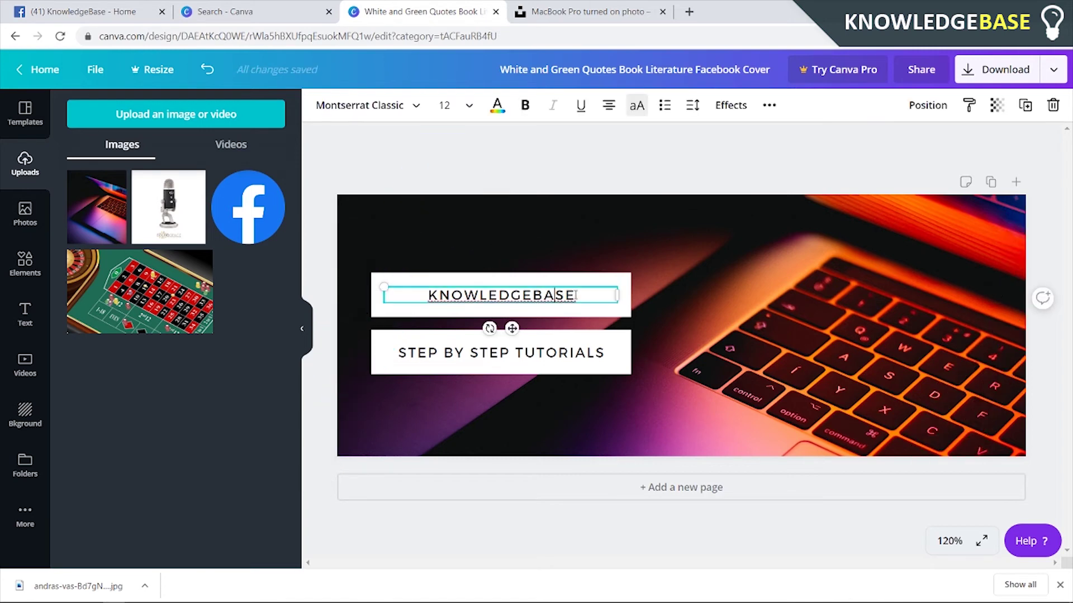
drag(571, 295, 427, 295)
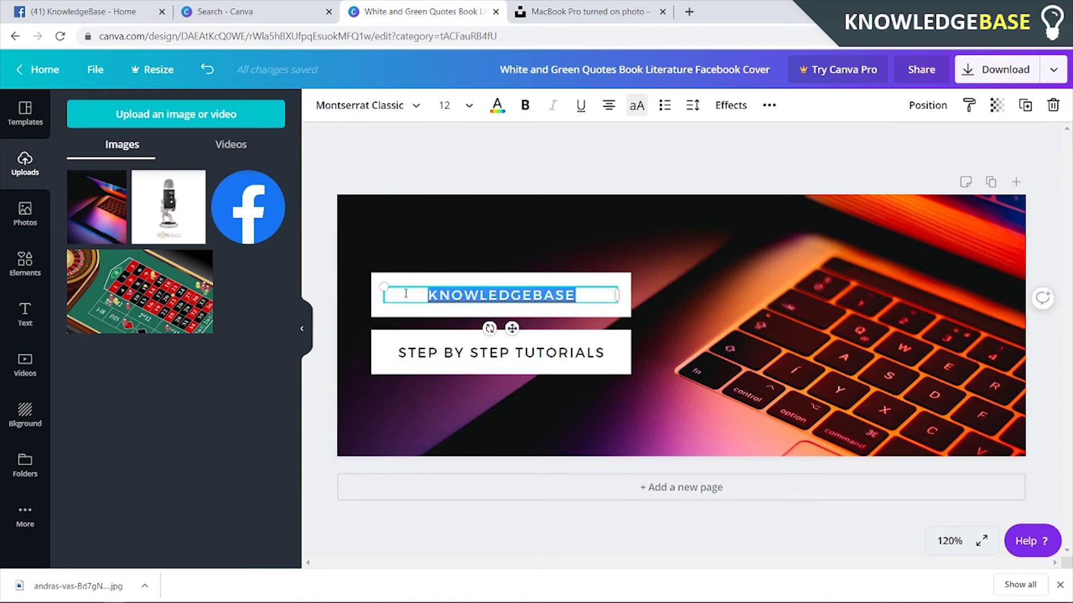
click(525, 105)
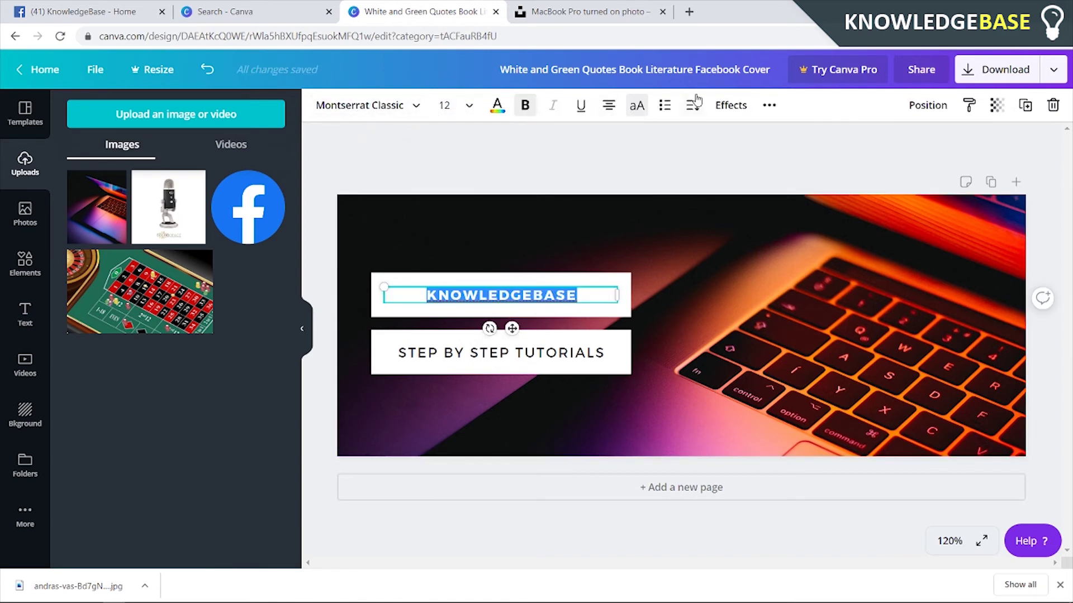
- Download the finished cover as a PNG, closing the Canva Pro offer
click(706, 145)
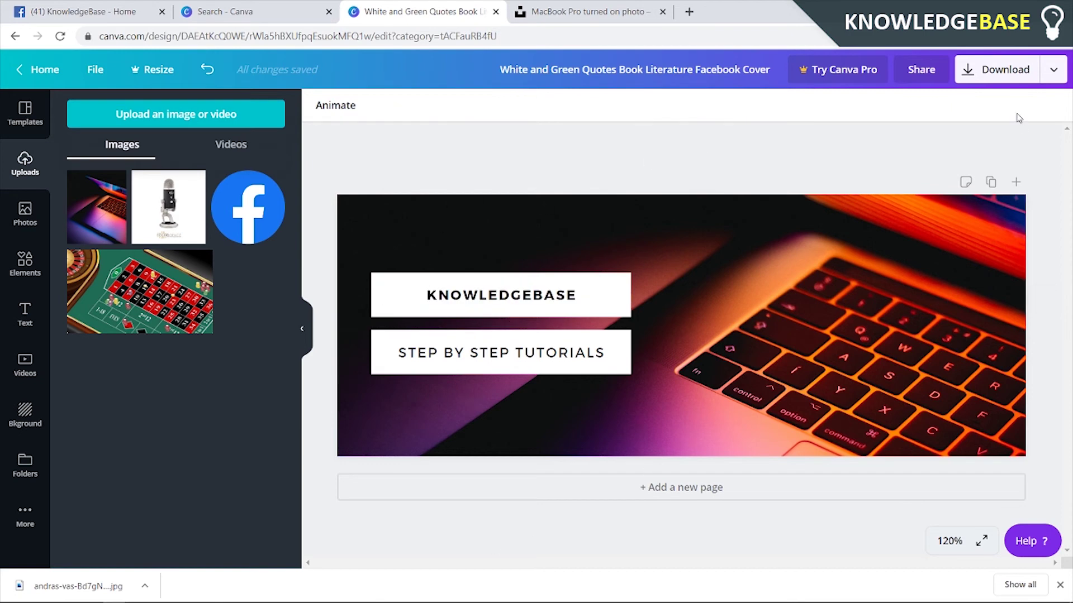
click(1023, 70)
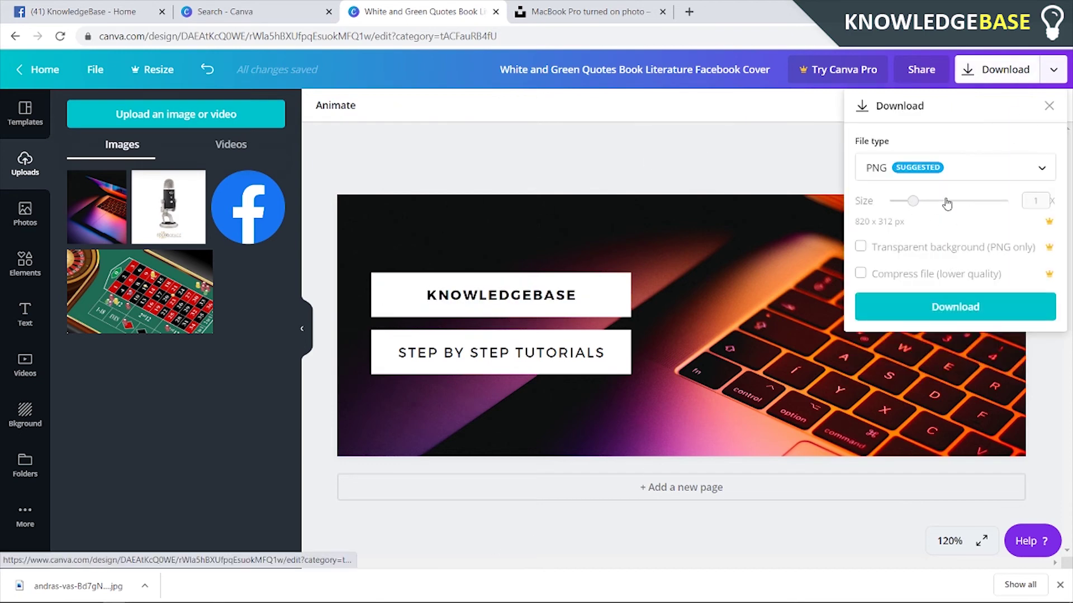
click(990, 199)
click(925, 112)
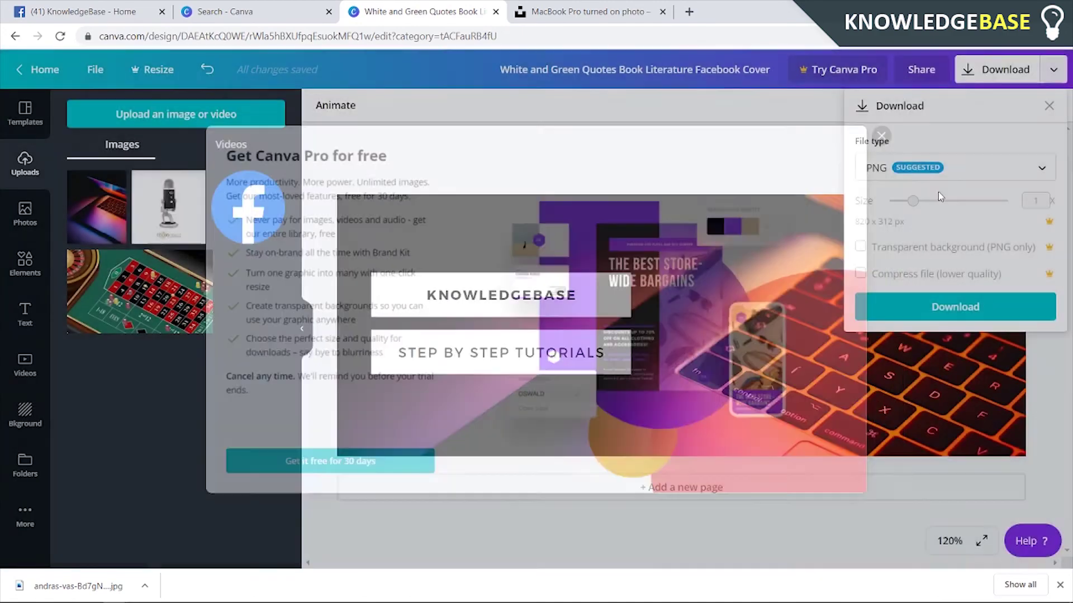
click(950, 306)
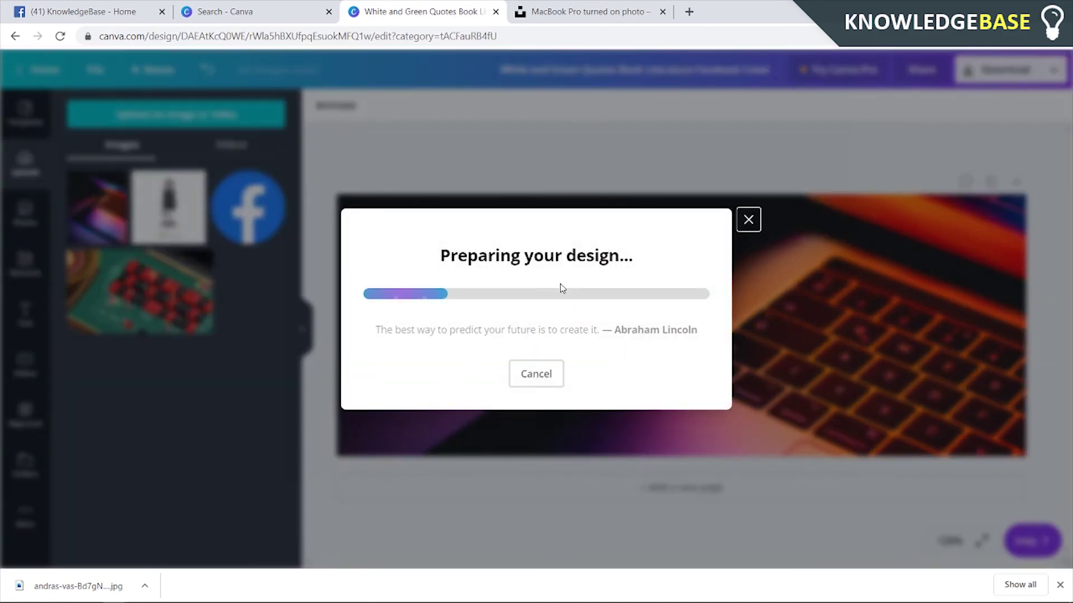
- Upload the exported PNG from Downloads as the KnowledgeBase page cover and save it
click(47, 10)
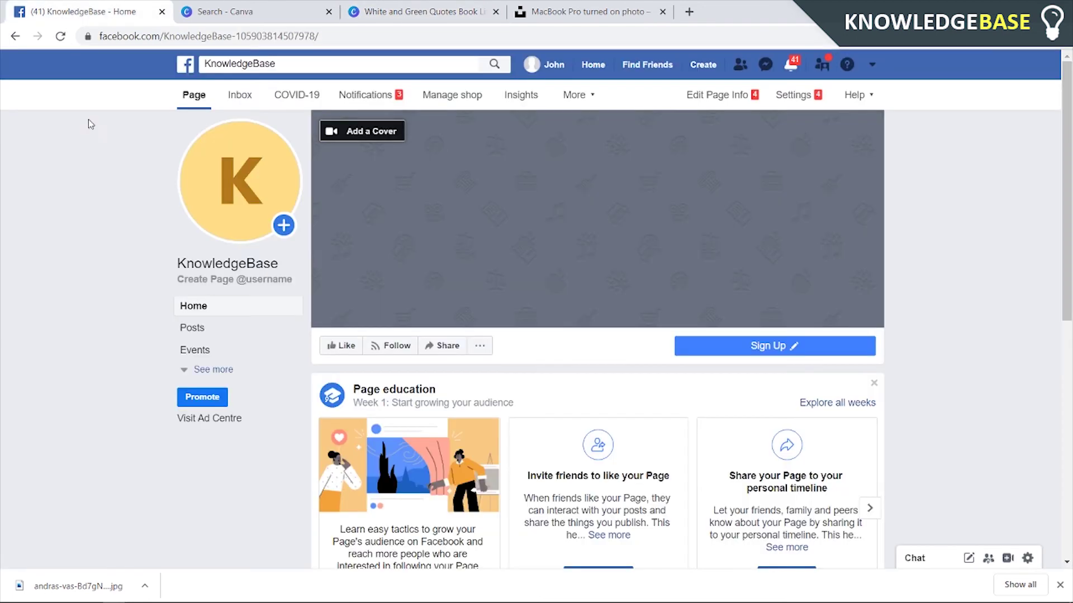
click(388, 132)
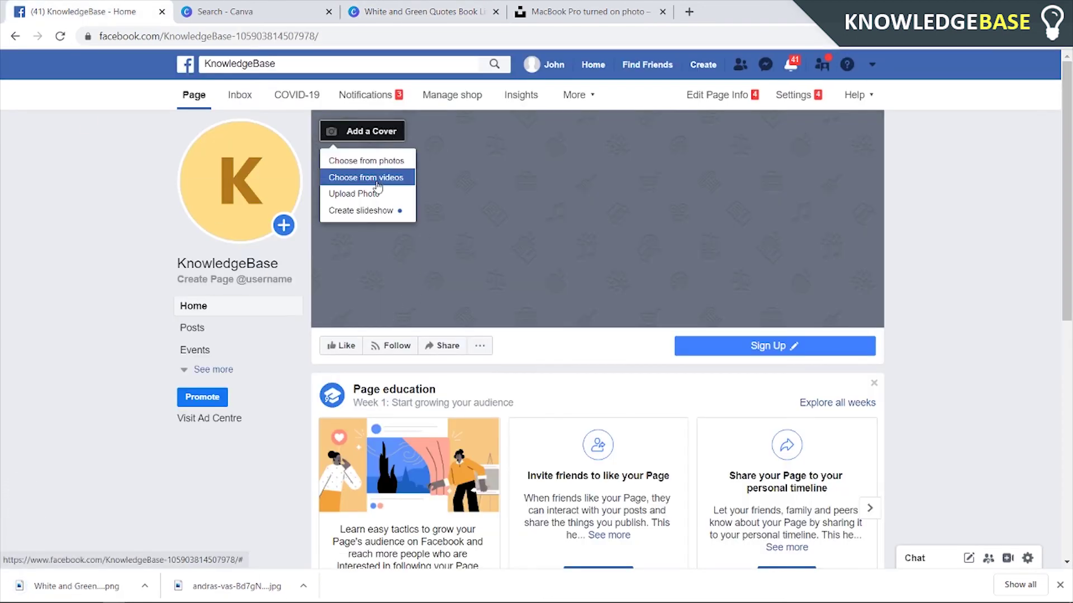
click(368, 161)
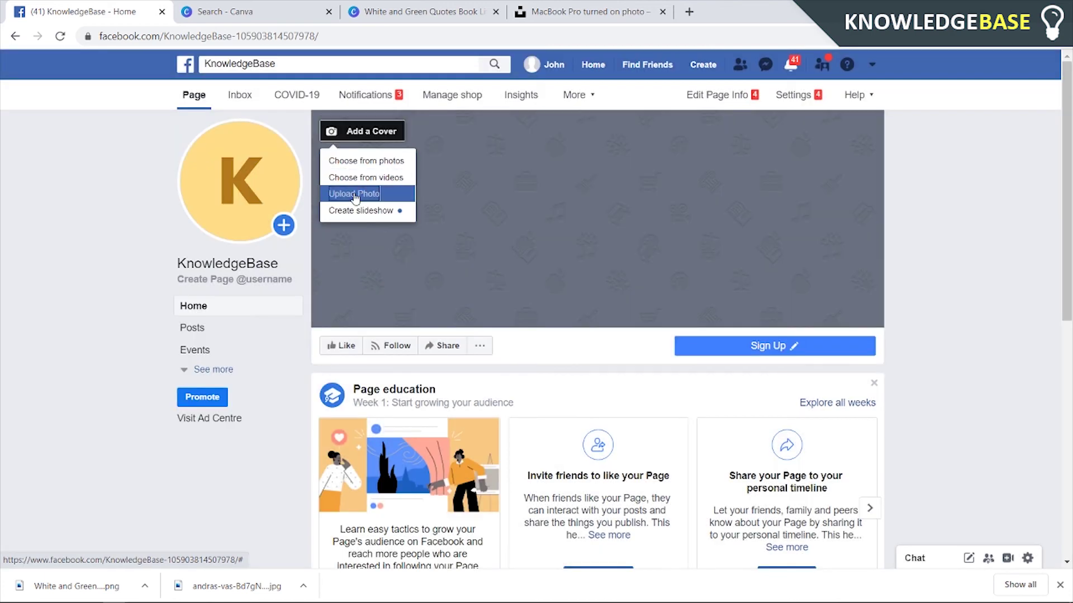
click(355, 194)
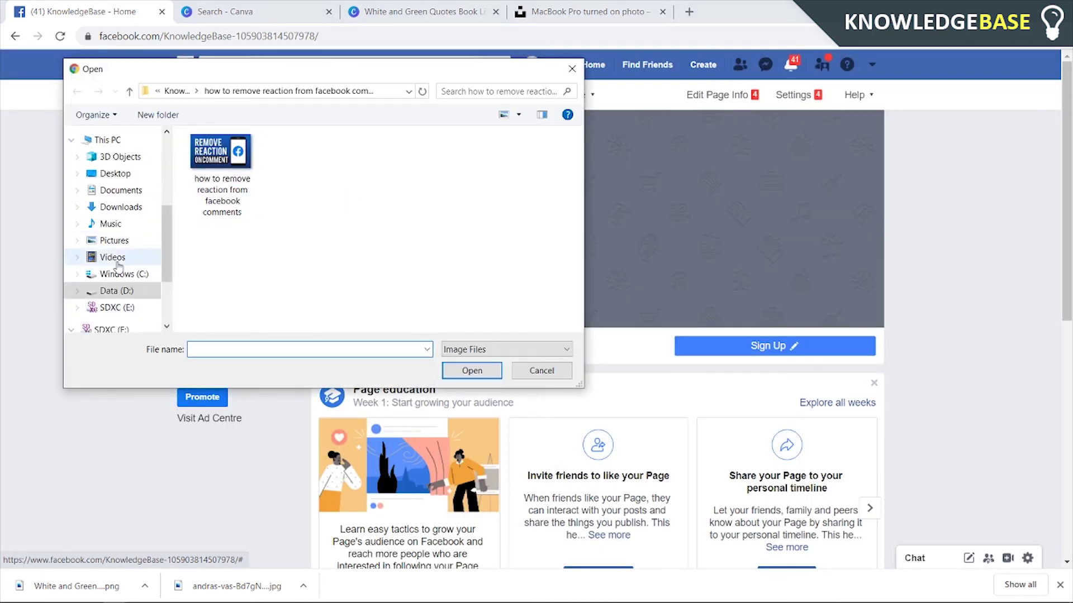
click(109, 207)
click(250, 173)
double_click(250, 173)
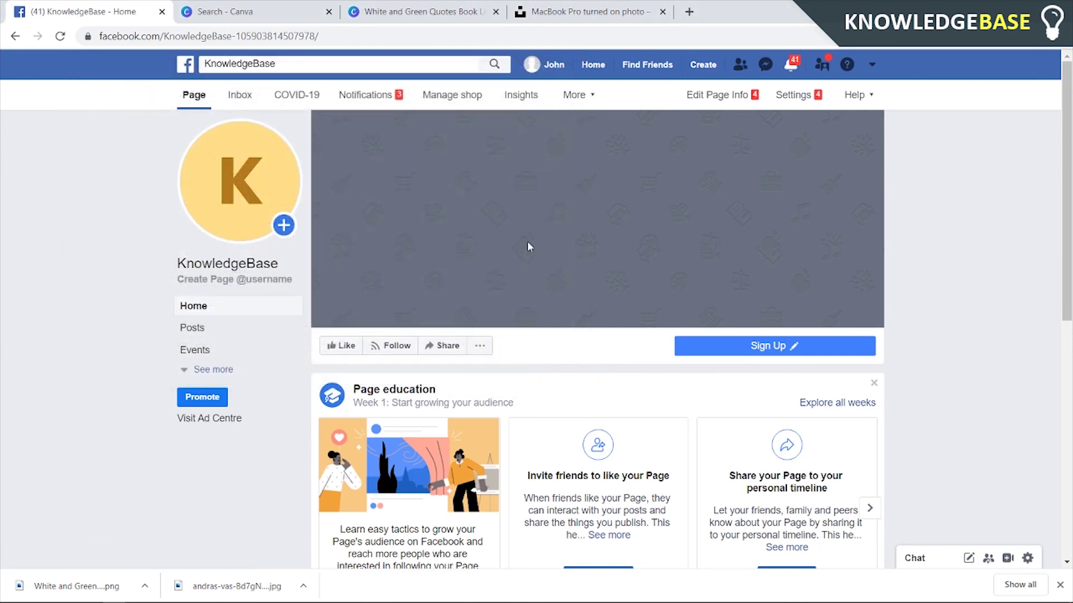
click(813, 307)
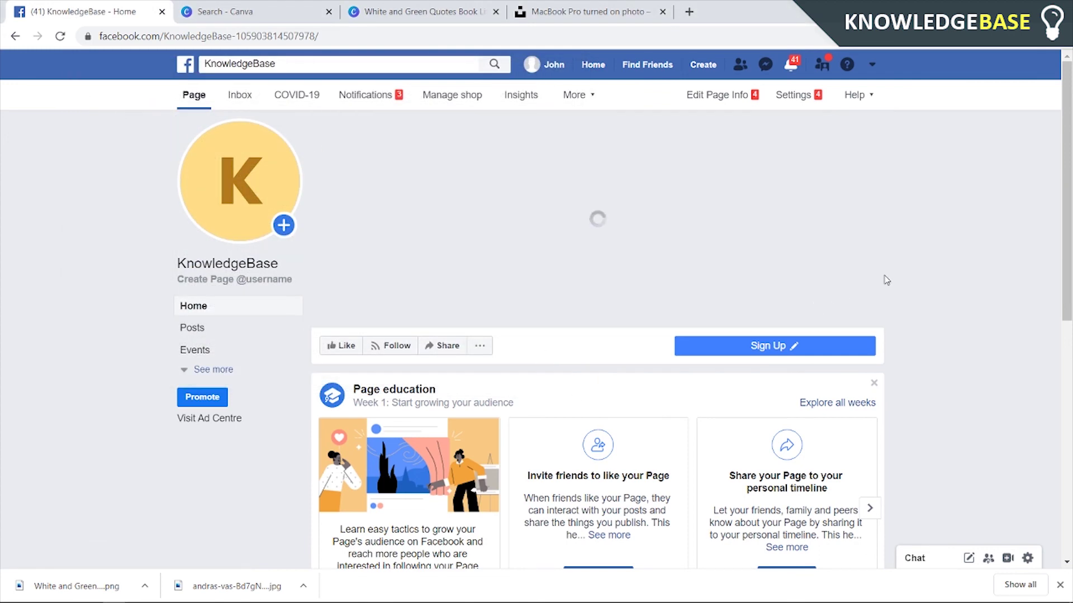